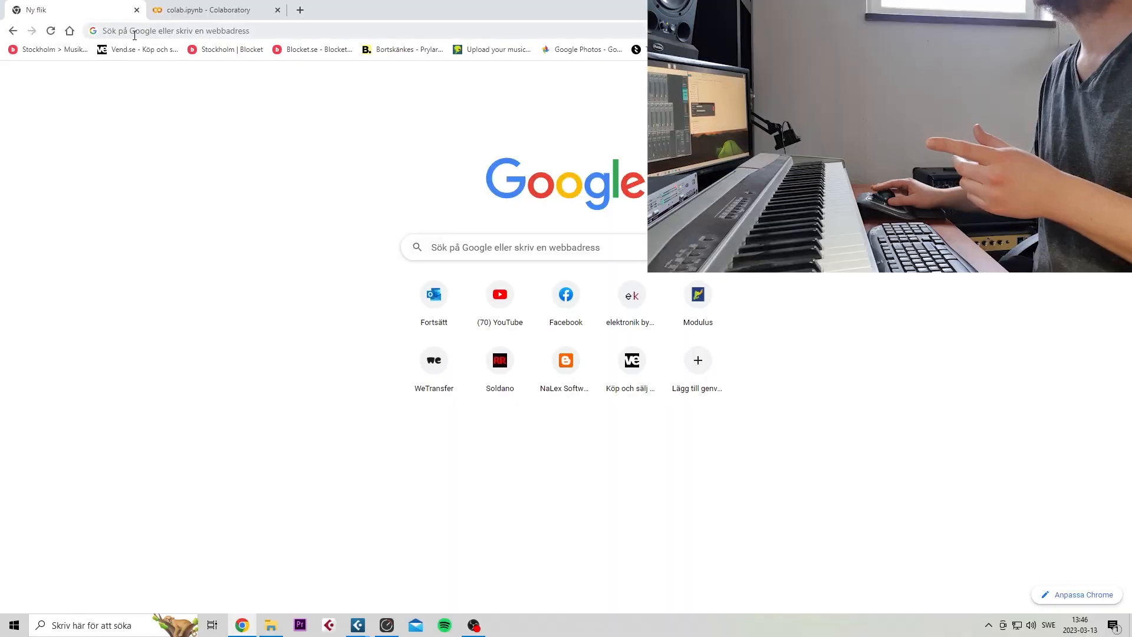
Open the sdatkinson/neural-amp-modeler repository on GitHub
left_click(135, 35)
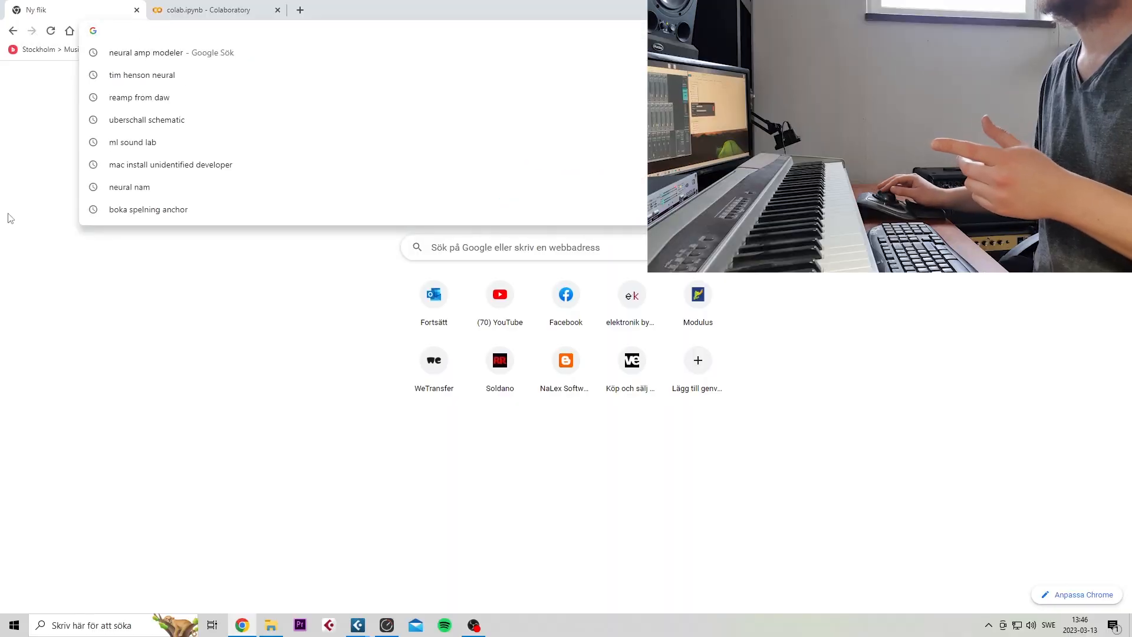
type("ne")
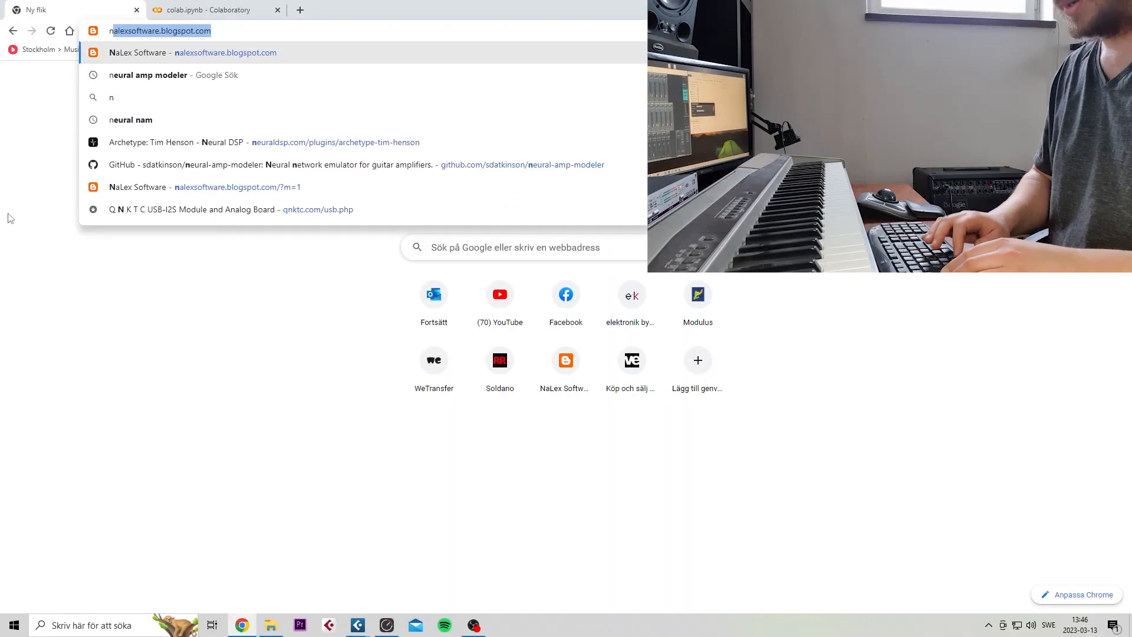
type("u")
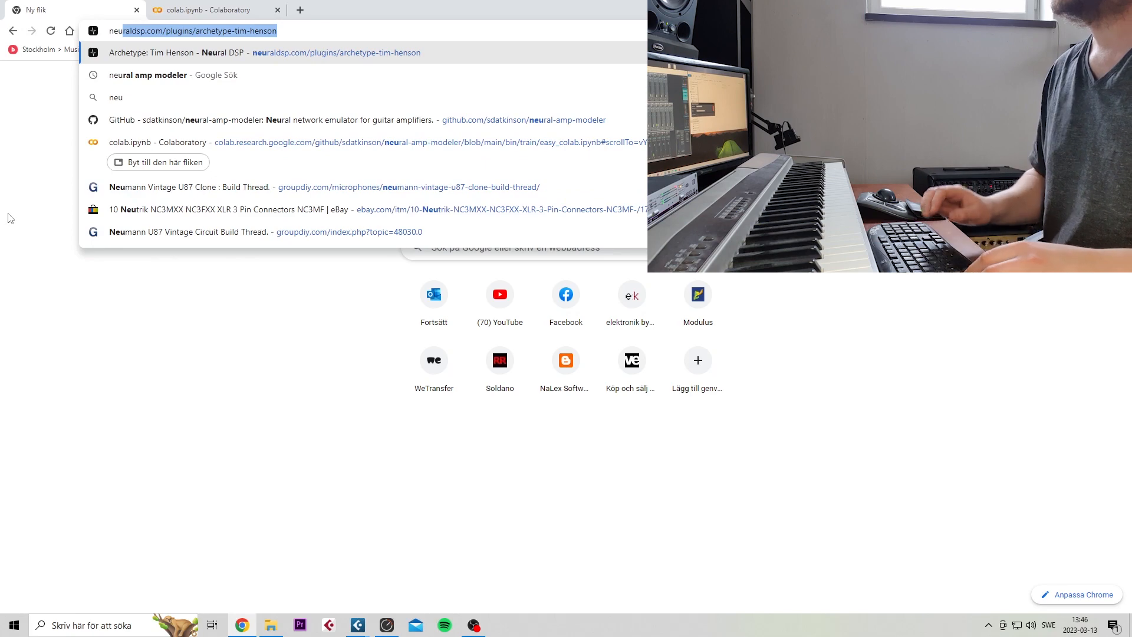
key("Down")
key("Return")
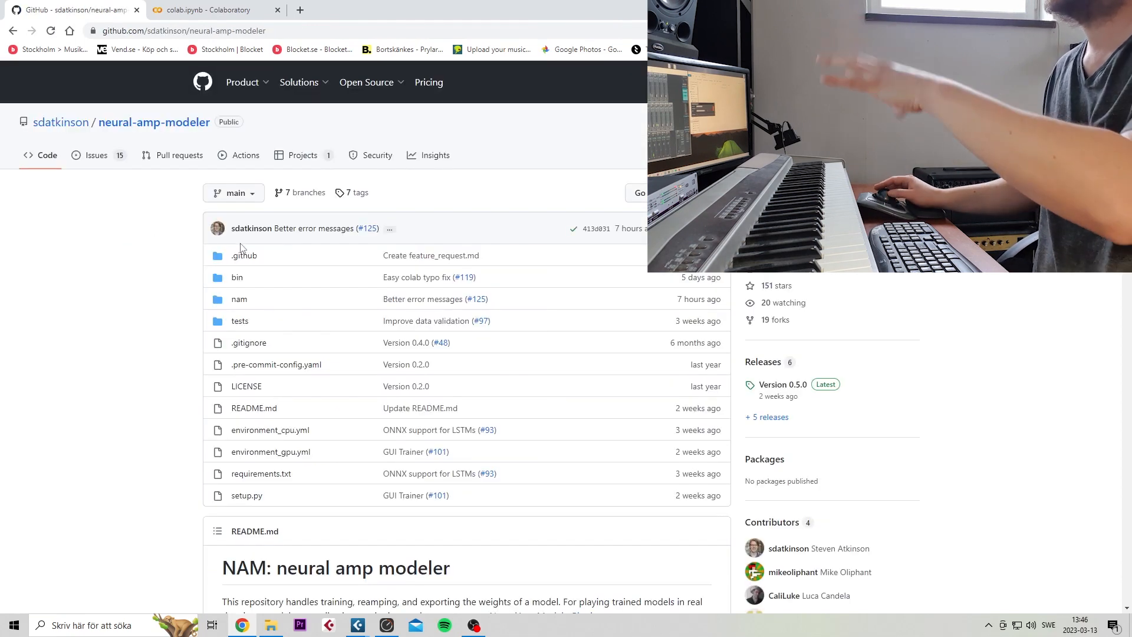
Open the easy-mode Colab training notebook linked in the README's Google Colab section and view its introduction and steps
scroll(235, 256, "down", 2)
scroll(242, 252, "up", 1)
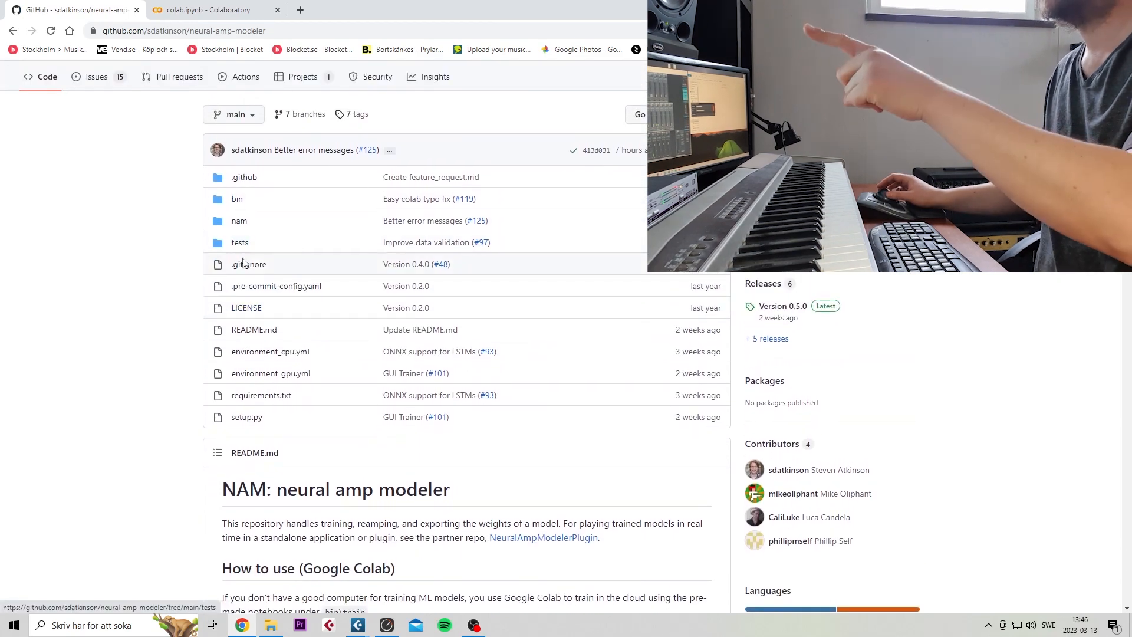
scroll(241, 263, "down", 1)
scroll(182, 311, "down", 4)
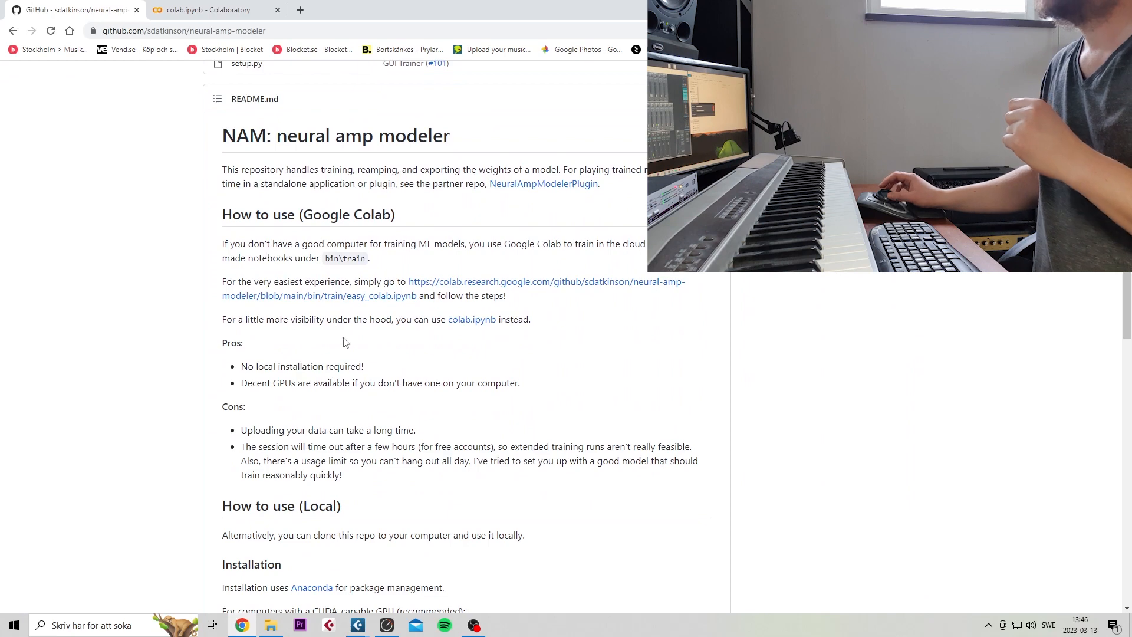
left_click(436, 285)
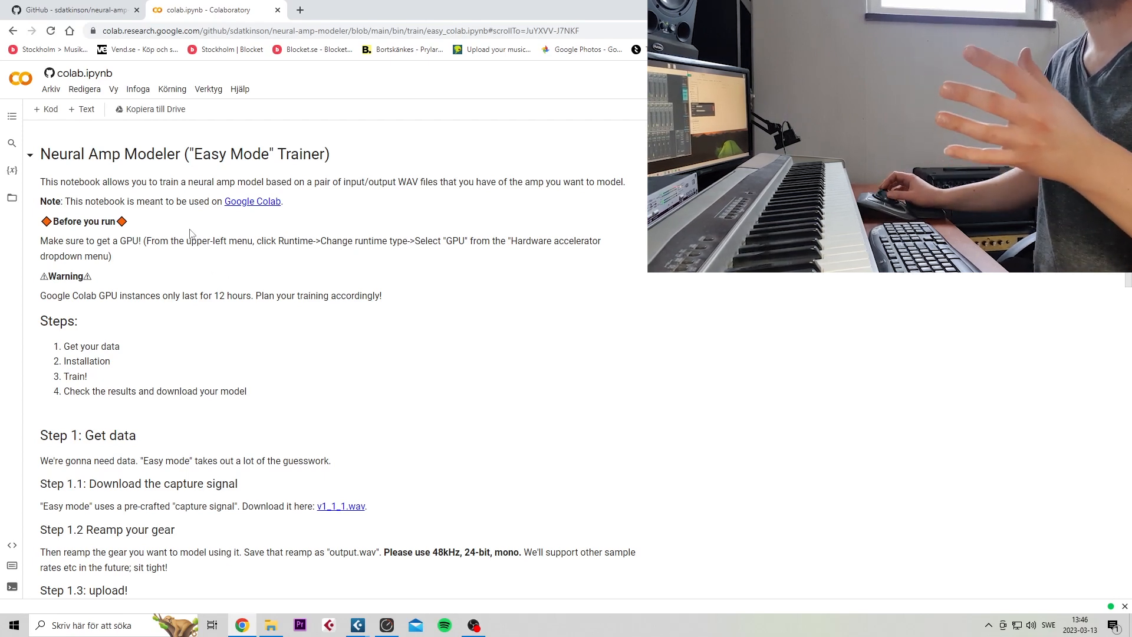
scroll(298, 477, "down", 1)
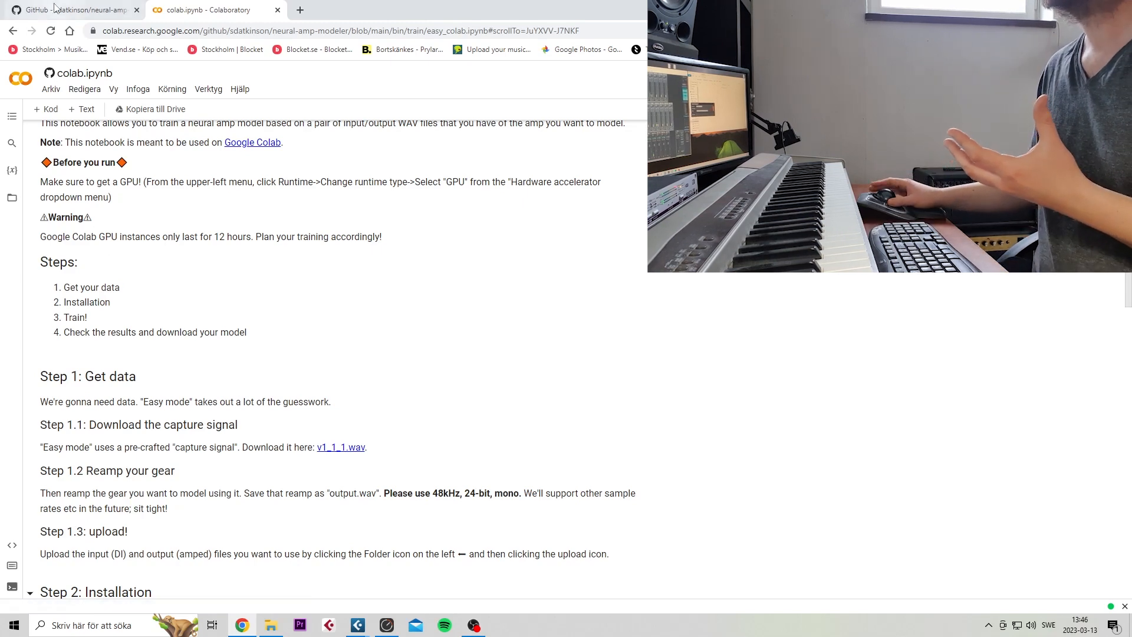
Return to the repository's README and open the partner NeuralAmpModelerPlugin repository linked in its introduction
left_click(71, 10)
scroll(142, 259, "down", 2)
scroll(142, 259, "down", 1)
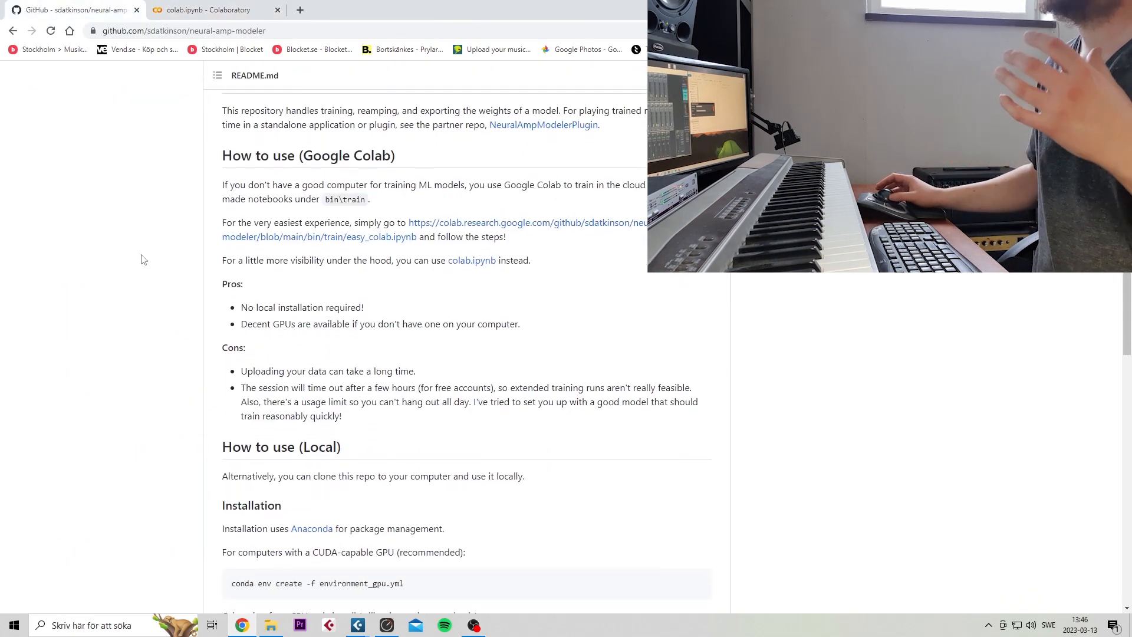
scroll(142, 260, "down", 1)
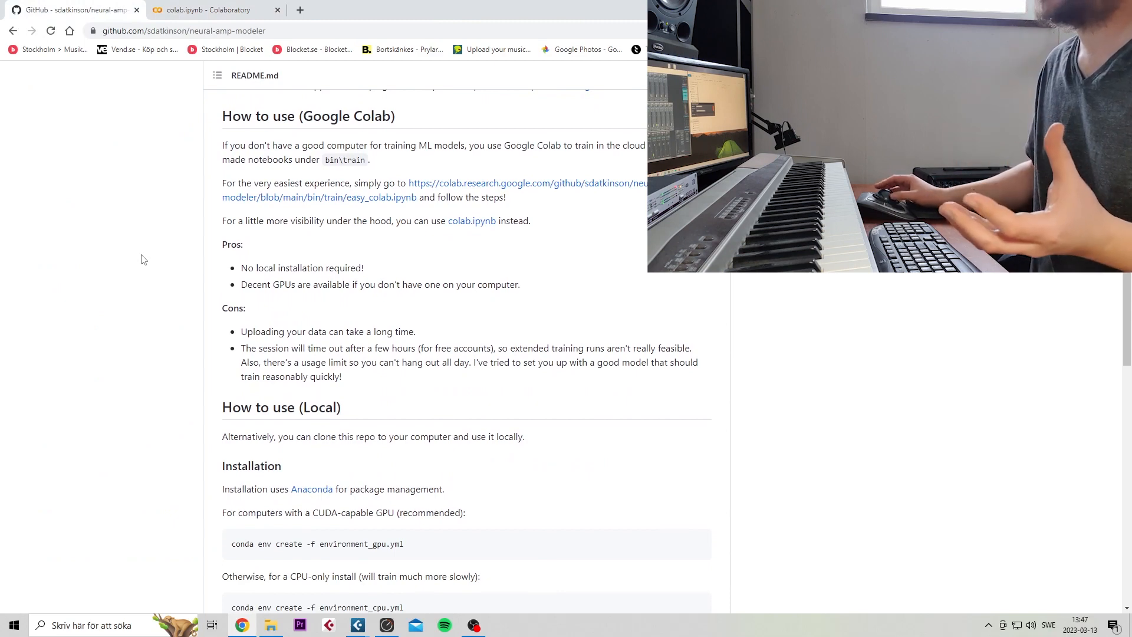
scroll(346, 295, "down", 3)
scroll(346, 295, "down", 15)
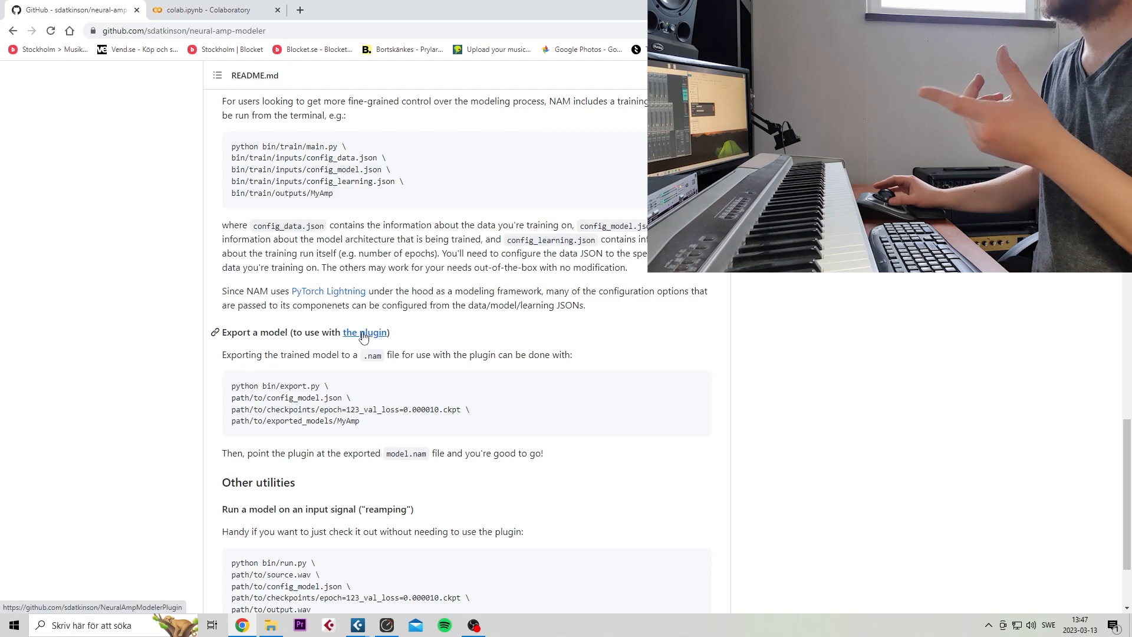
scroll(363, 336, "up", 20)
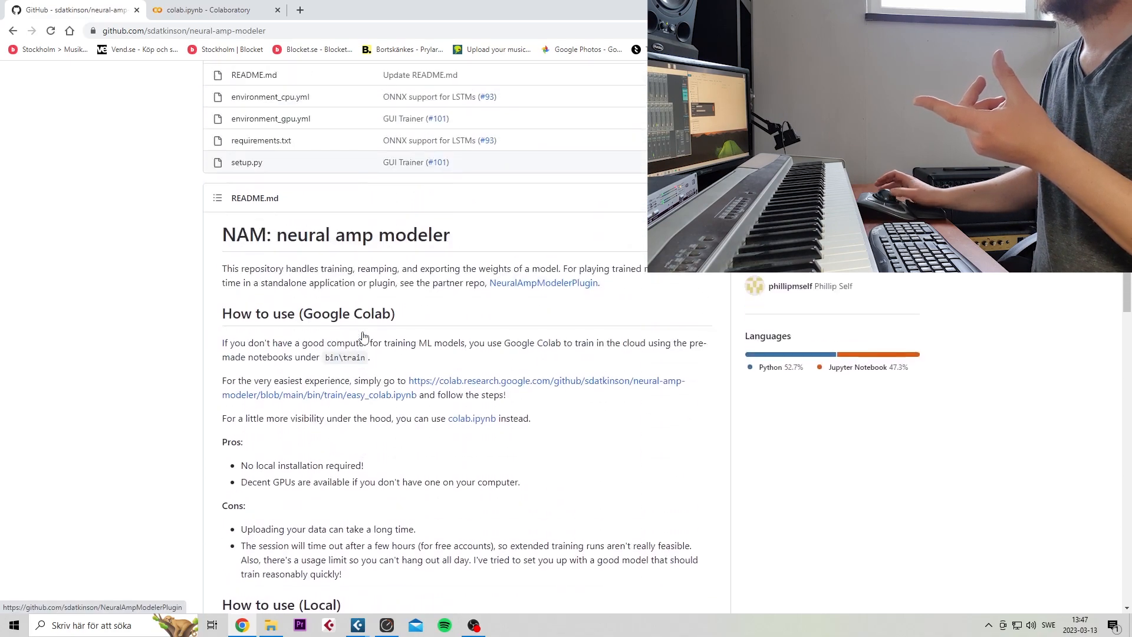
scroll(363, 337, "up", 3)
scroll(363, 336, "down", 4)
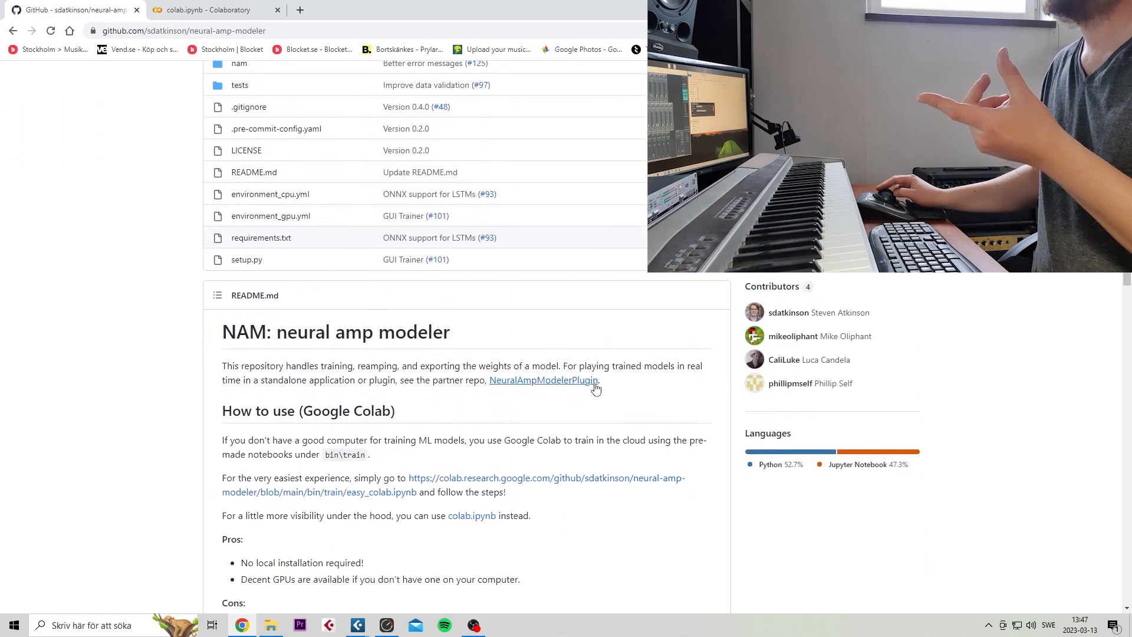
left_click(554, 387)
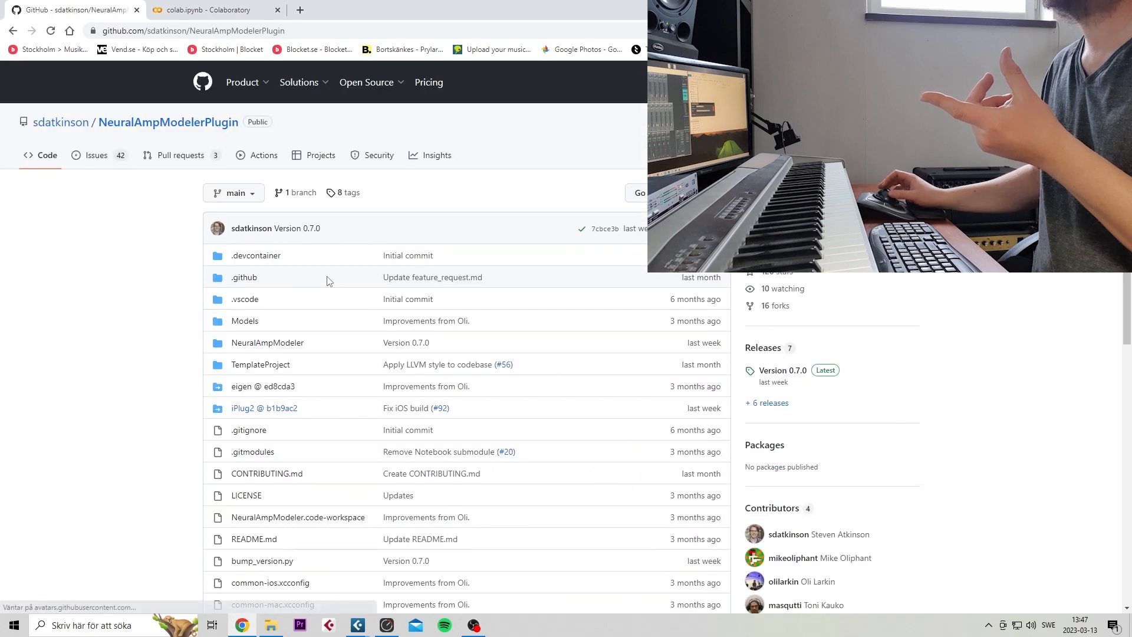
Open the plugin's Releases page from its README and look over the version 0.7.0 download assets
scroll(175, 362, "down", 5)
scroll(175, 362, "down", 5)
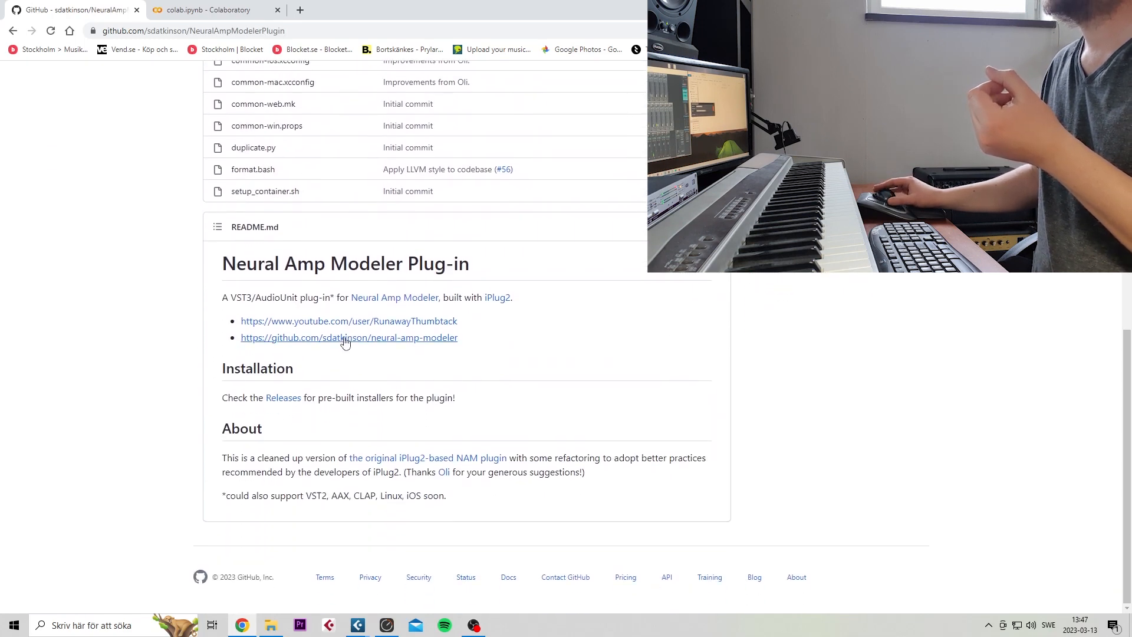
left_click(345, 337)
key("alt+Left")
left_click(283, 398)
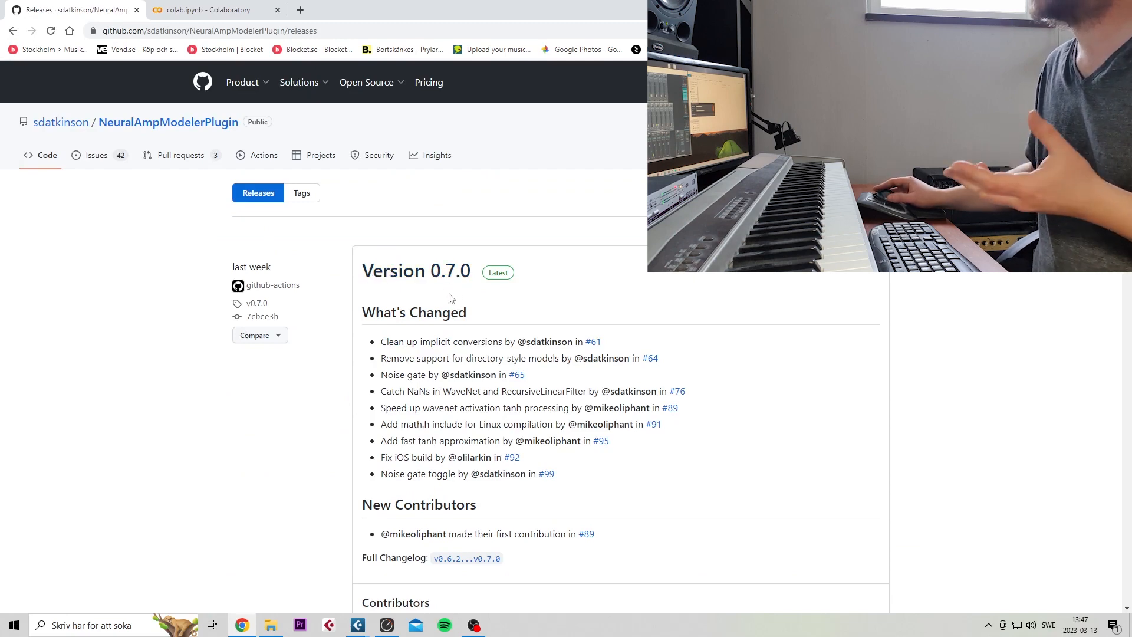
scroll(454, 286, "down", 7)
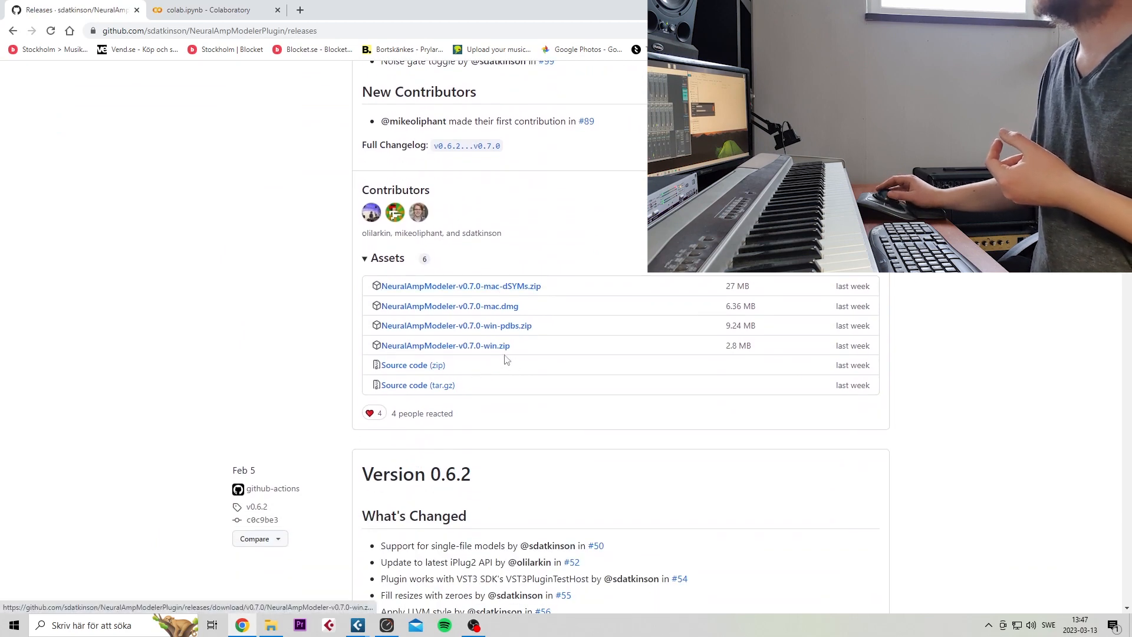
scroll(599, 409, "up", 7)
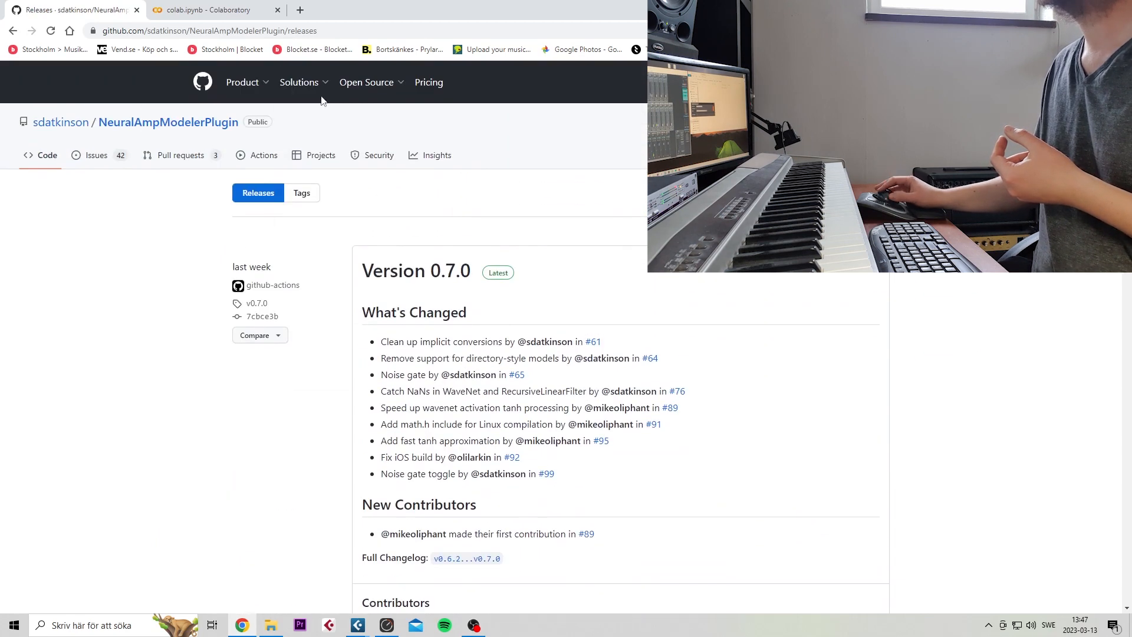
Return to the Colab notebook and read the Step 1 instructions for the capture signal, reamping and upload
left_click(247, 13)
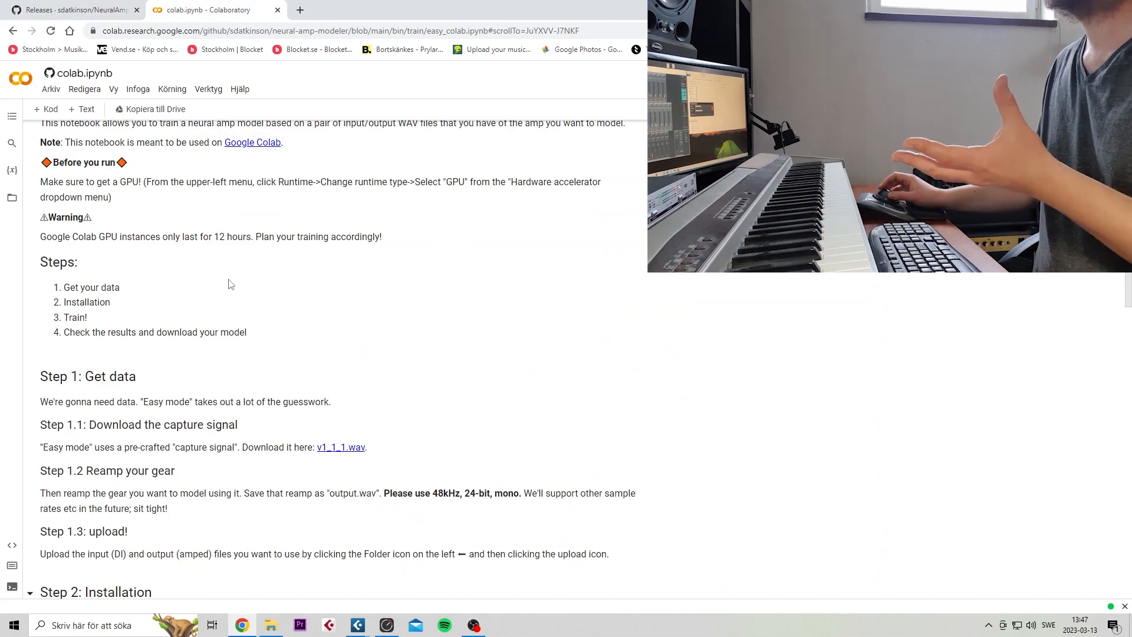
scroll(240, 316, "down", 1)
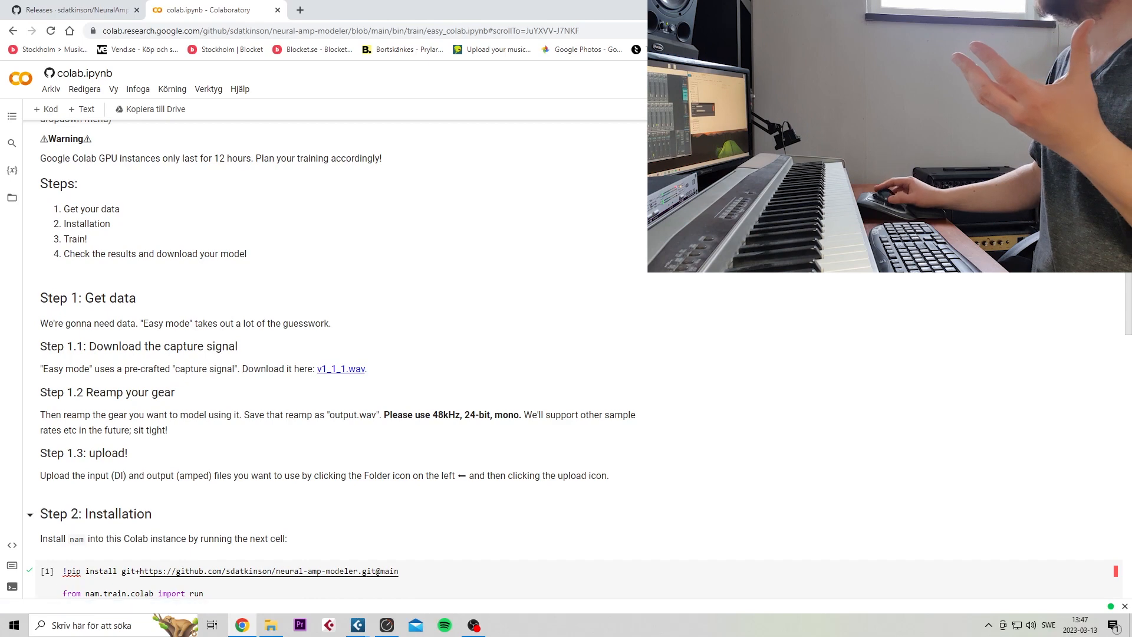
Switch to the Cubase reamp project and inspect the v1_1_1-01 capture clip and the Input track's routing
left_click(1064, 9)
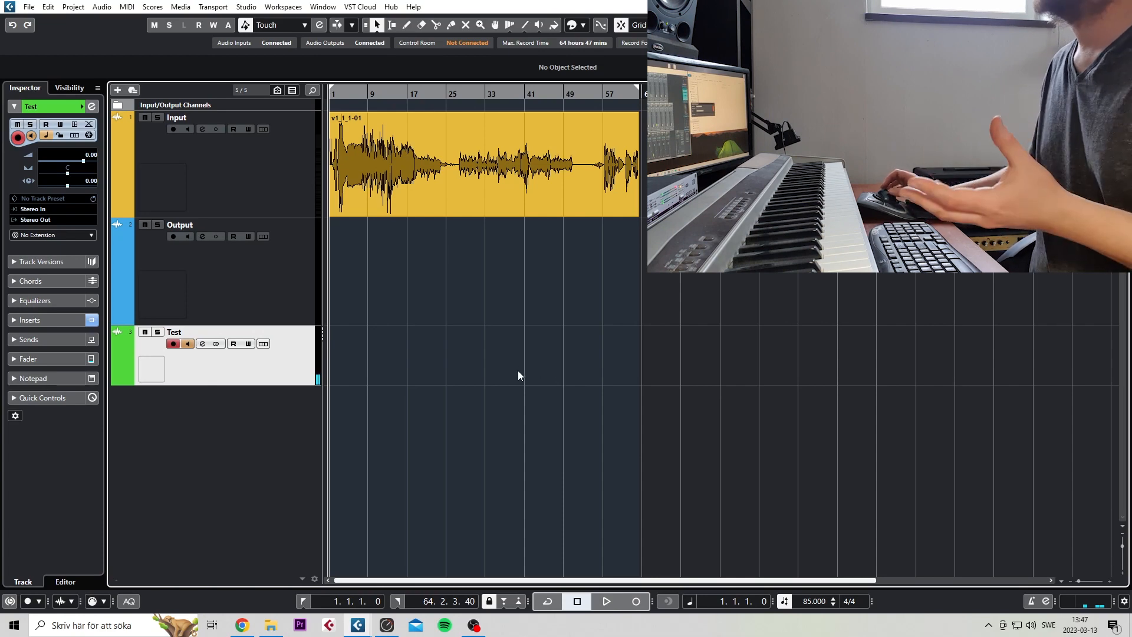
left_click(393, 188)
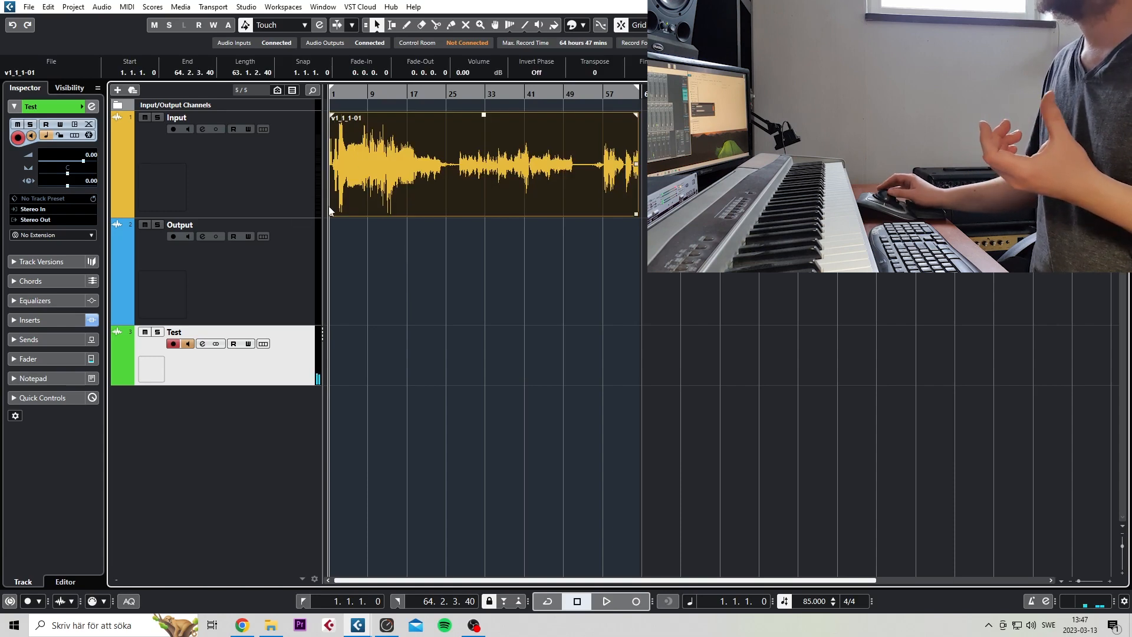
left_click(276, 197)
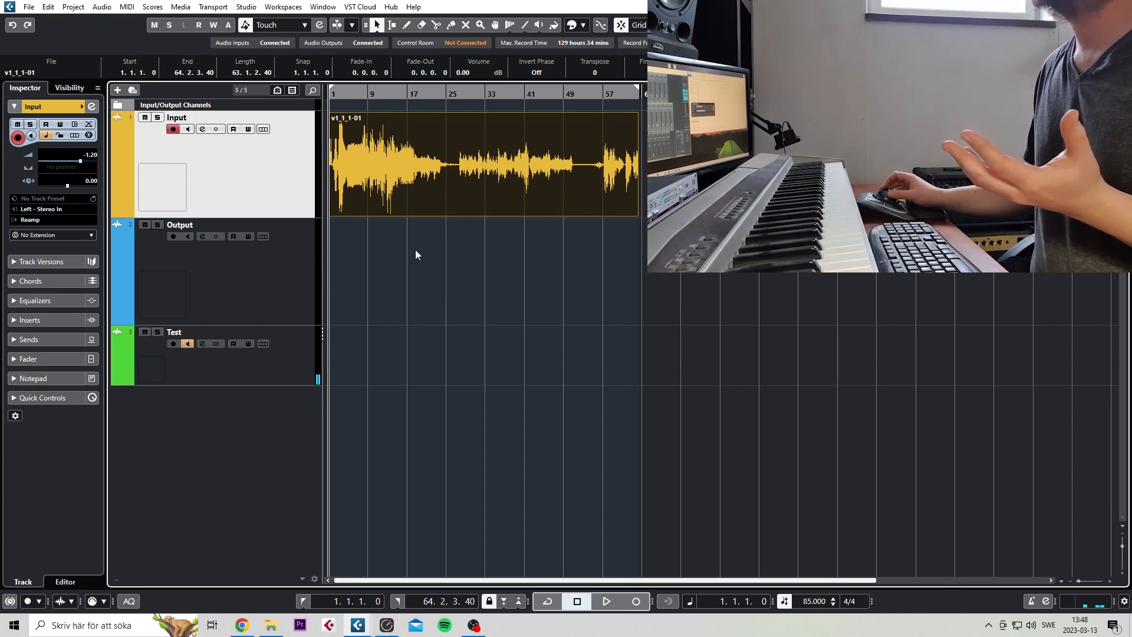
Select the Output track so it is record-enabled, and mute the Test track
left_click(264, 283)
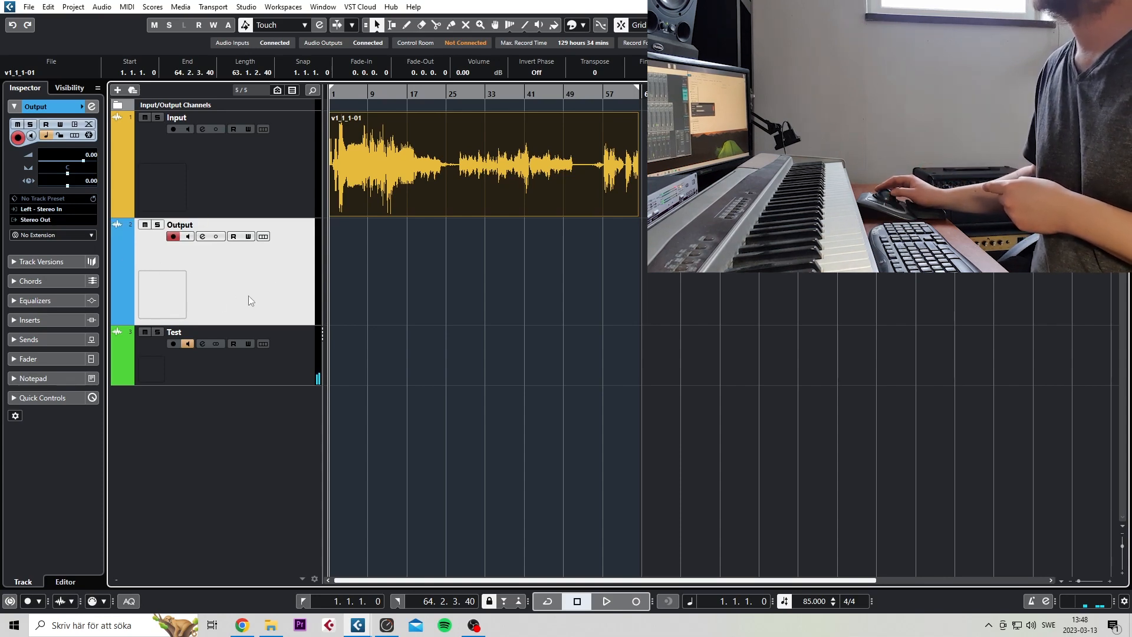
left_click(368, 204)
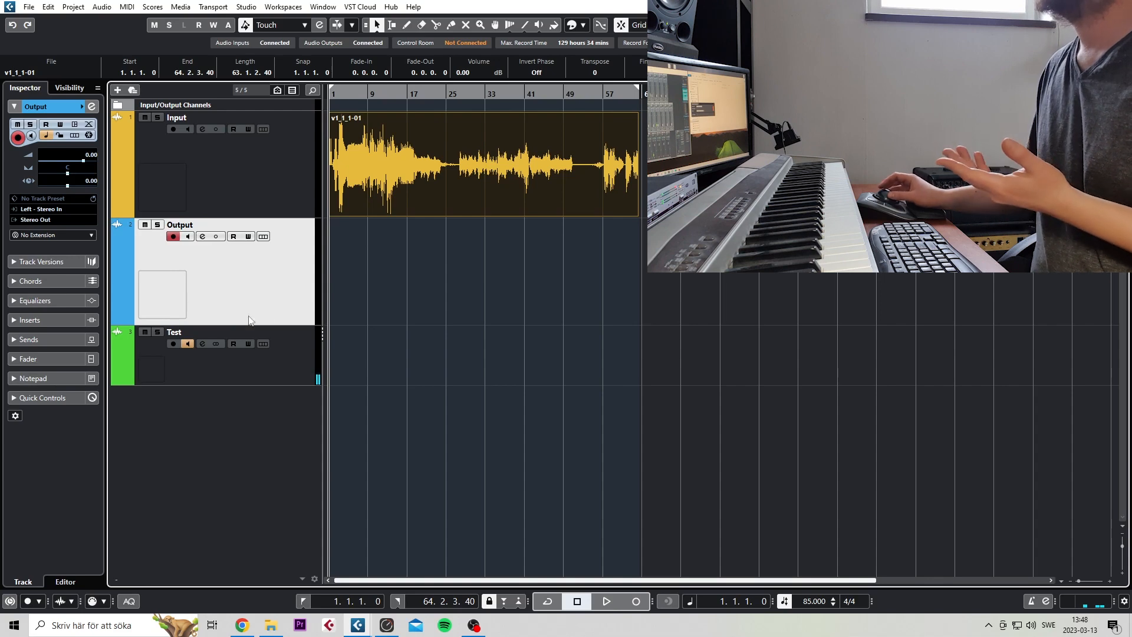
left_click(144, 332)
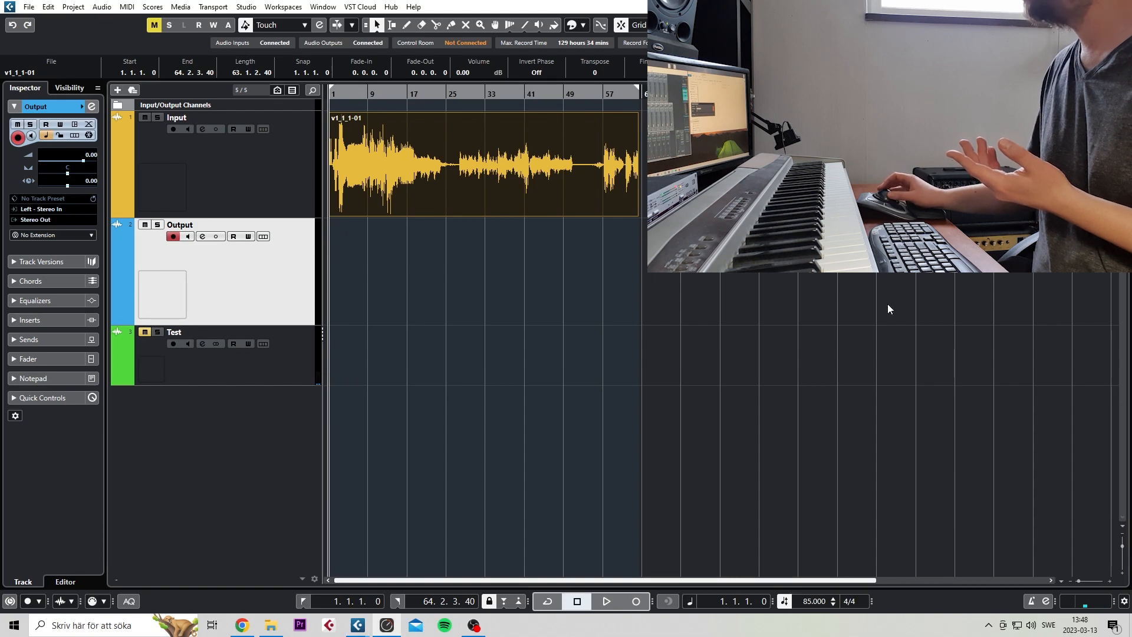
Record the reamped signal onto the Output track for the full length of the v1_1_1-01 clip, and stop recording
left_click(600, 320)
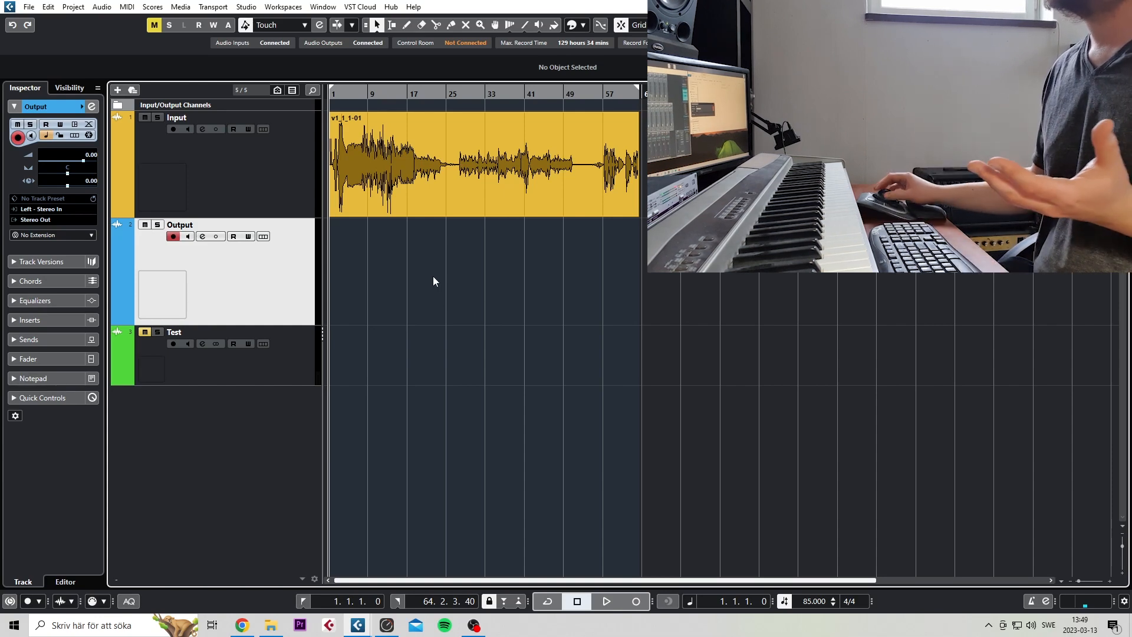
left_click_drag(482, 299, 483, 299)
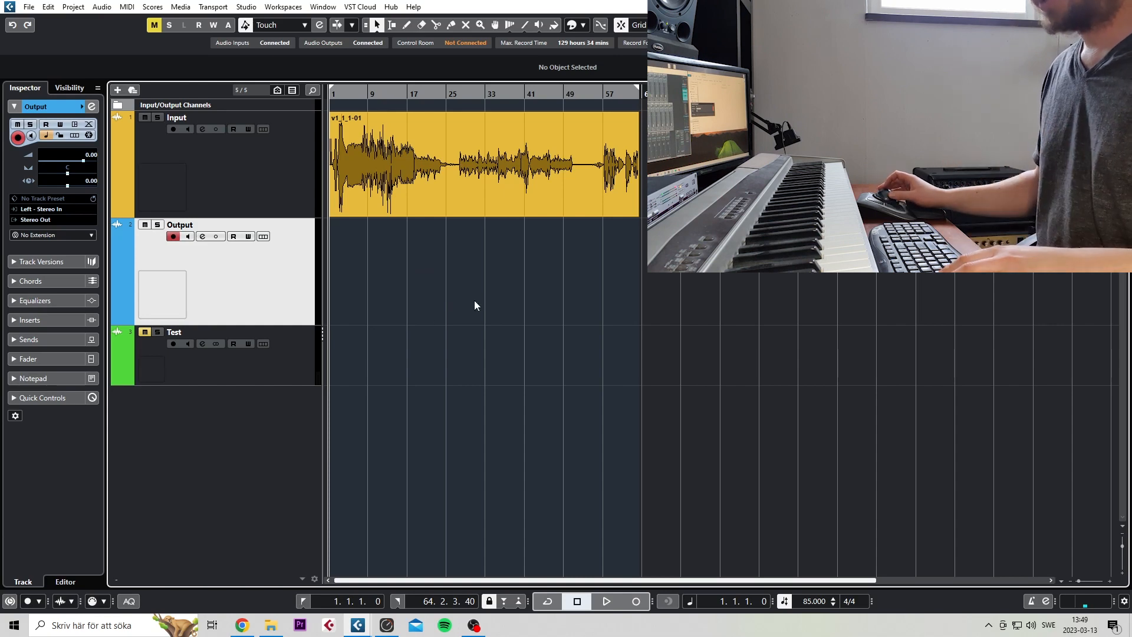
key("KP_Multiply")
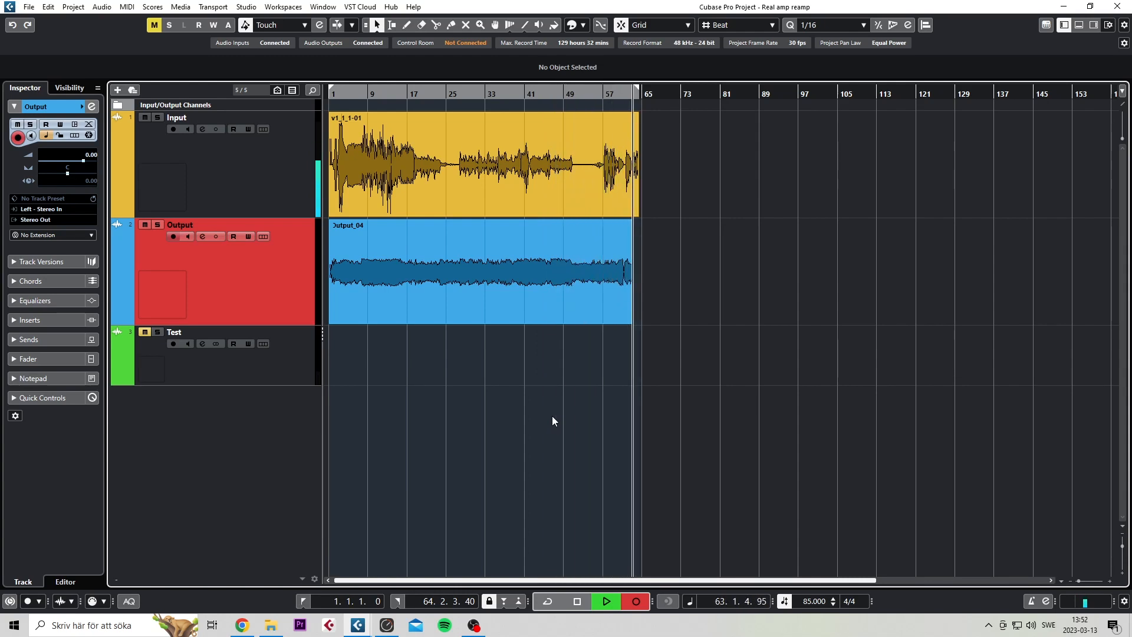
key("space")
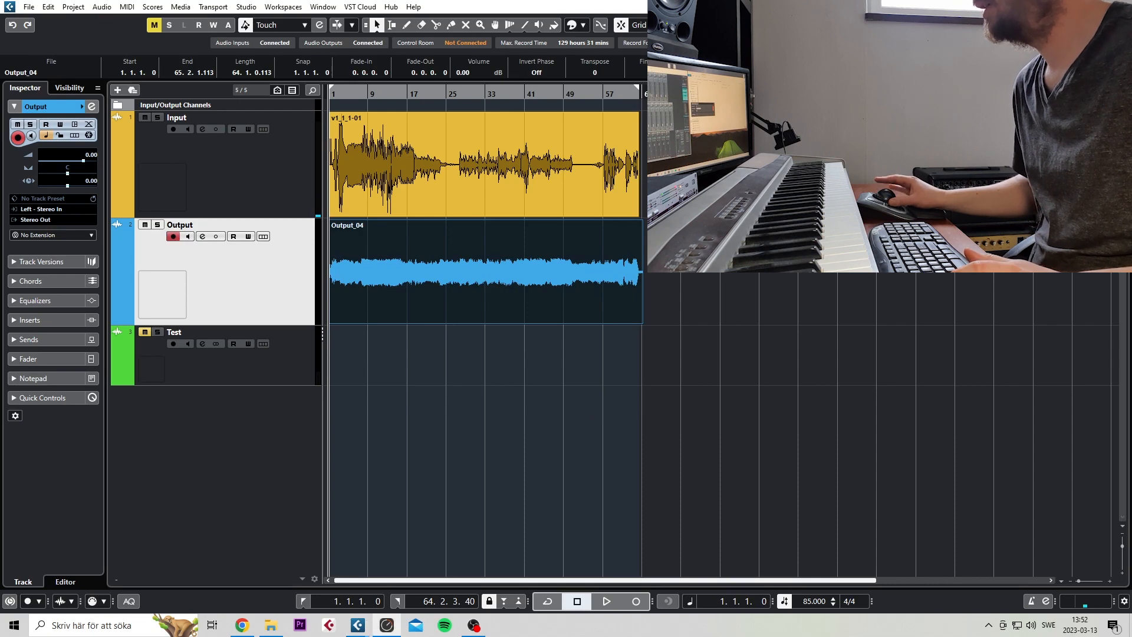
Compare the v1_1_1-01 capture clip with the recorded clip on the Output track
left_click(565, 170)
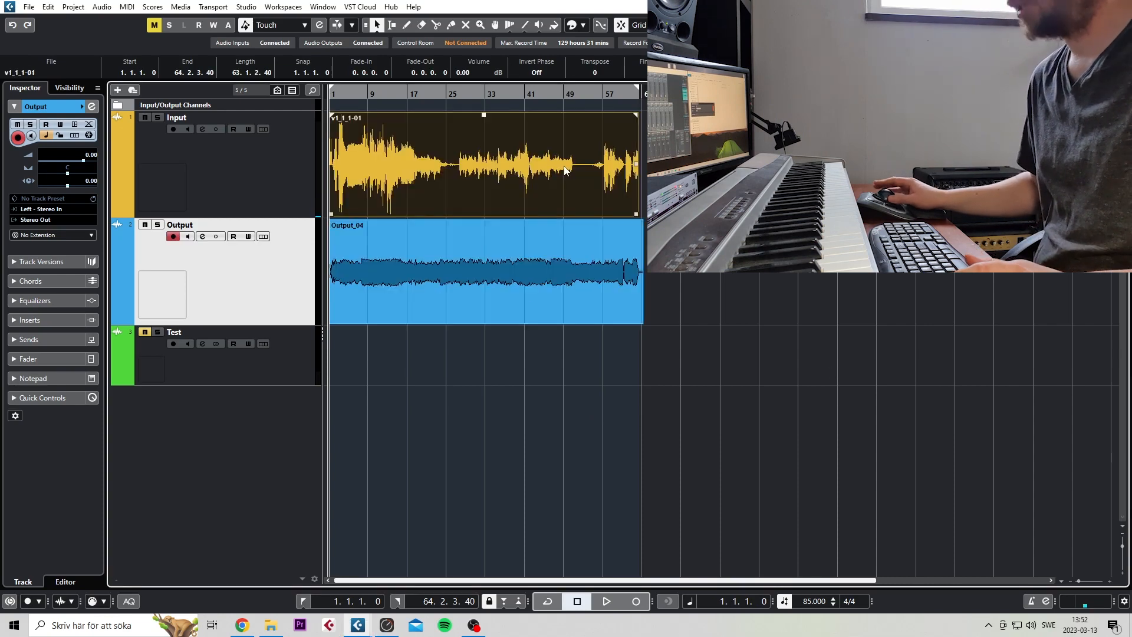
left_click(676, 235)
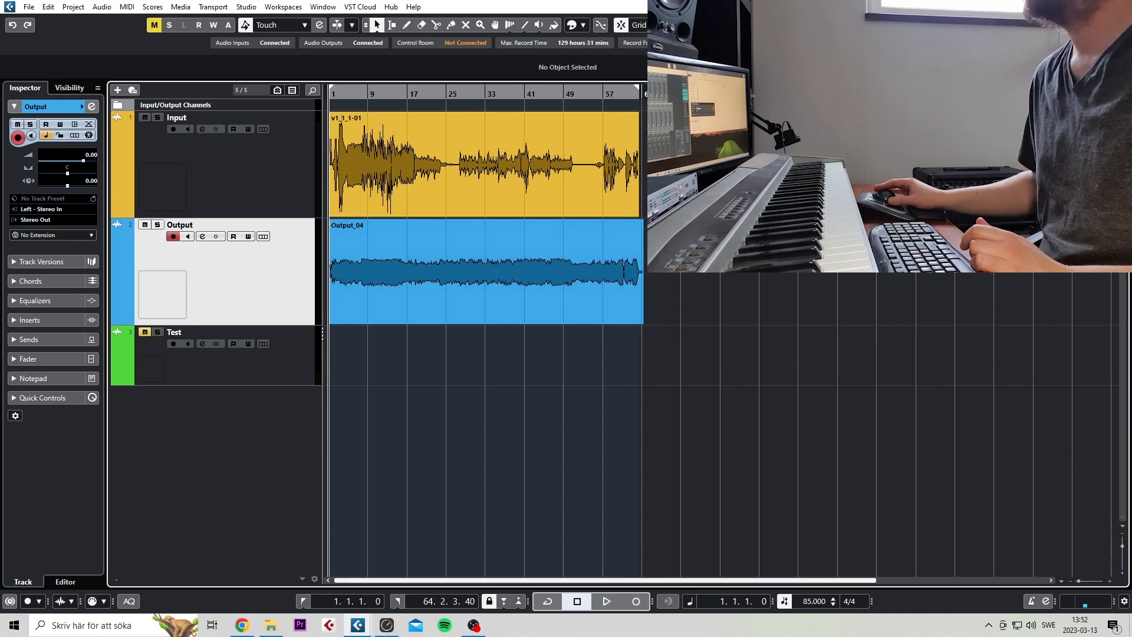
left_click(583, 140)
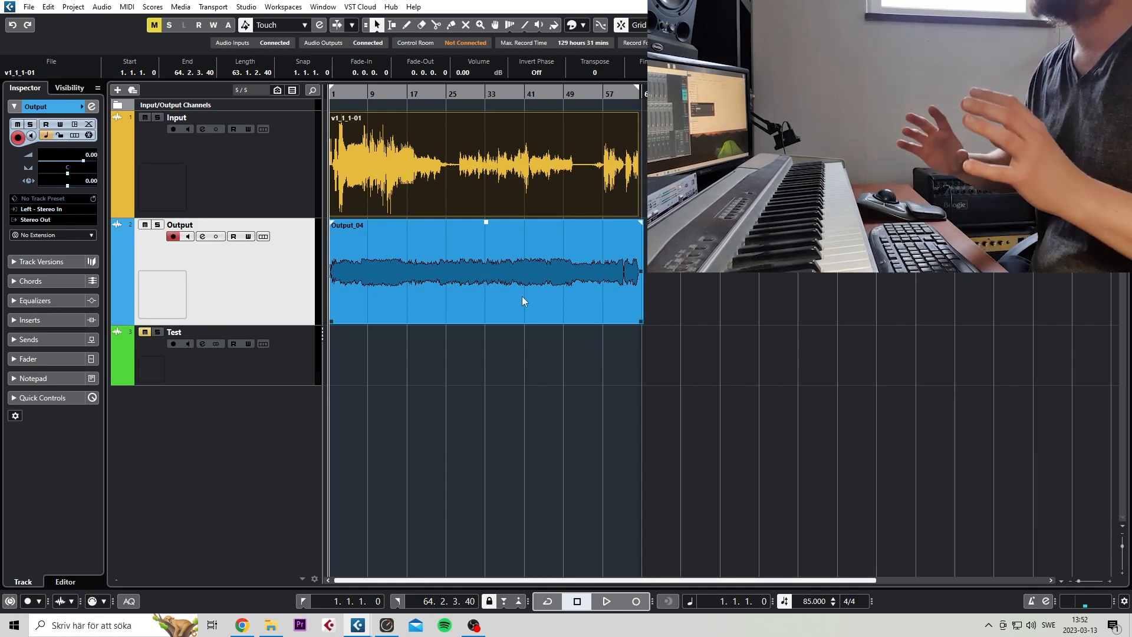
left_click(528, 159)
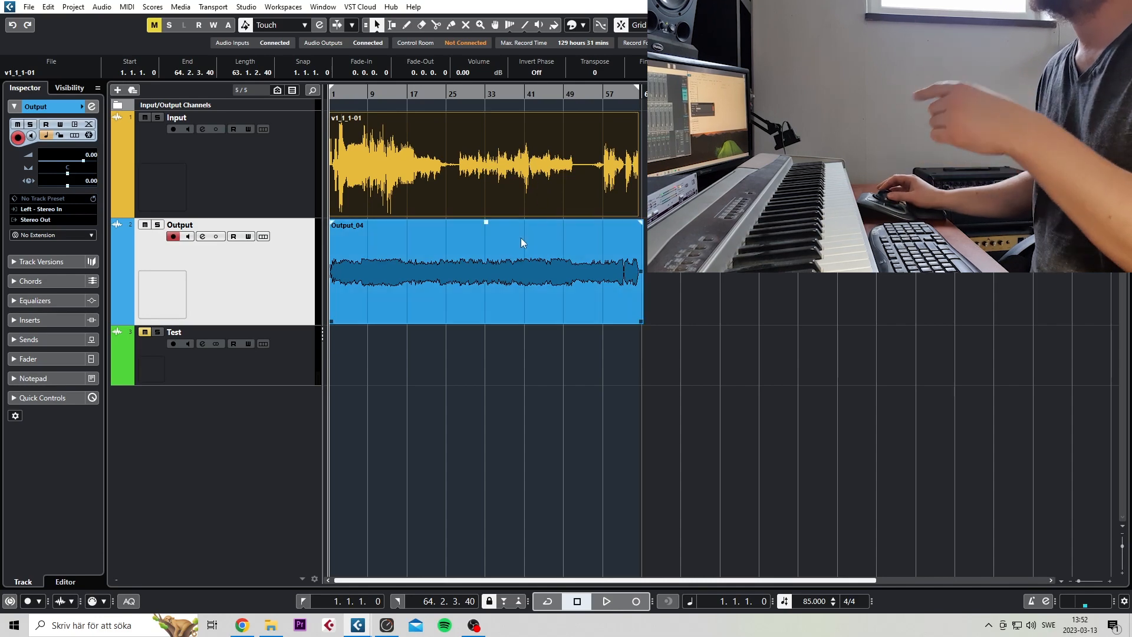
left_click(501, 289)
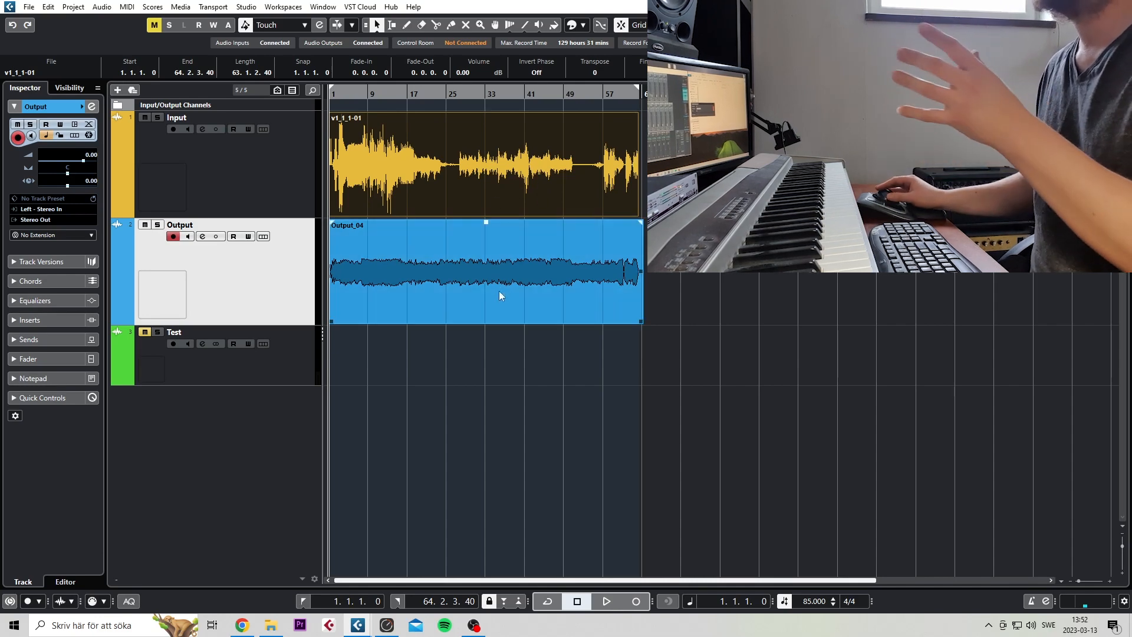
Open the audio mixdown export, clear its queue, and add the Input and Output channels as 48 kHz, 24-bit mono wave files
left_click(491, 172)
left_click(486, 244)
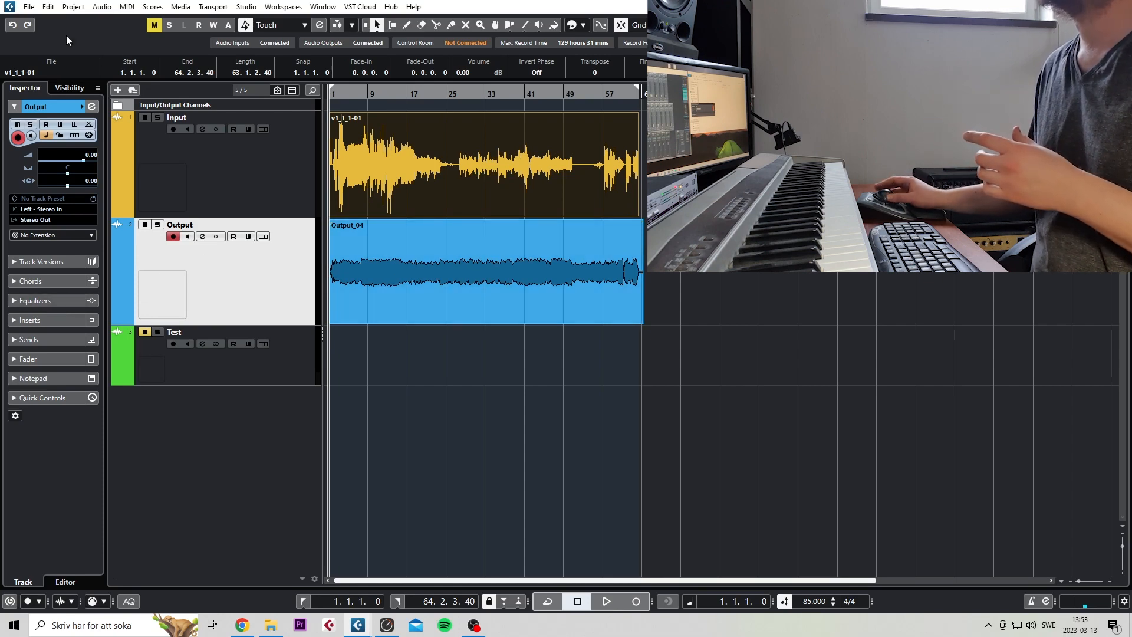
left_click(27, 8)
mouse_move(97, 190)
left_click(187, 191)
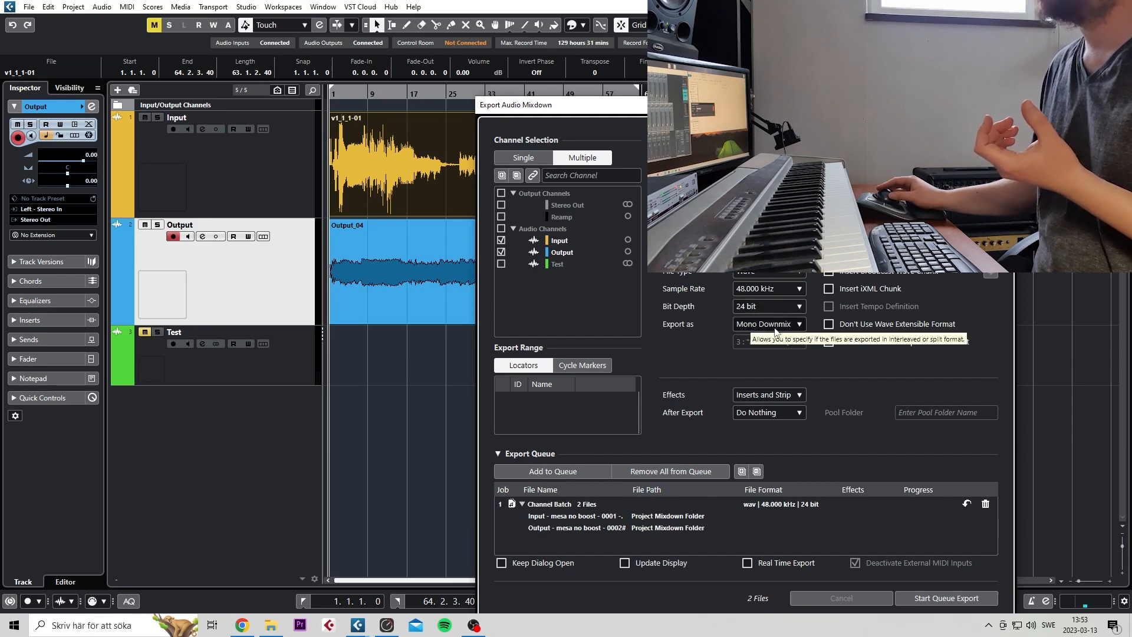
left_click(657, 471)
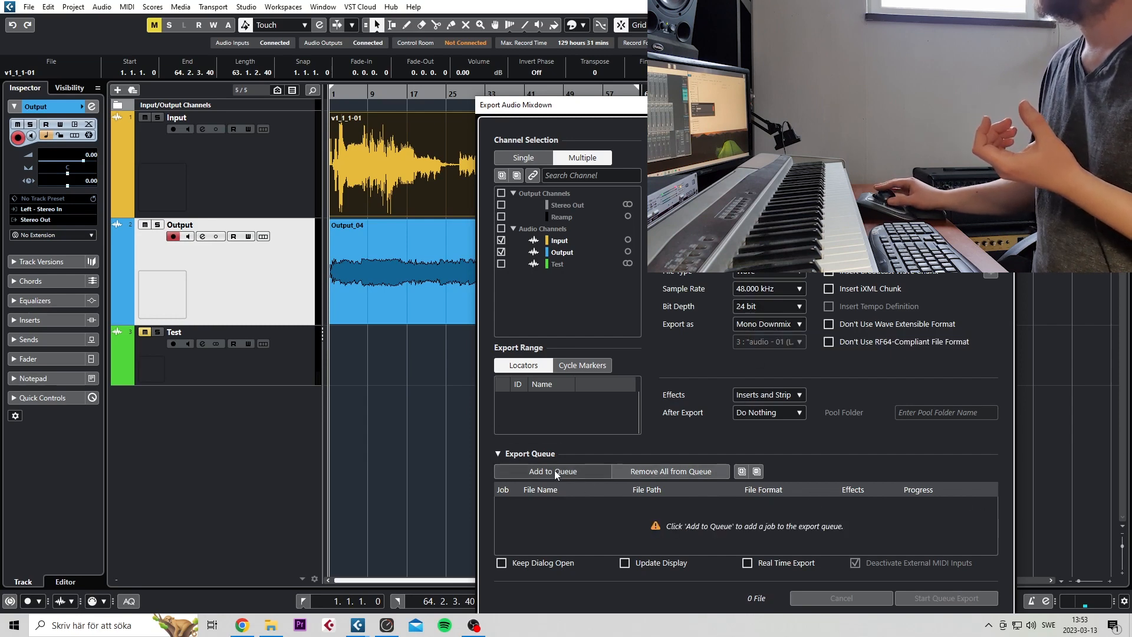
left_click(554, 471)
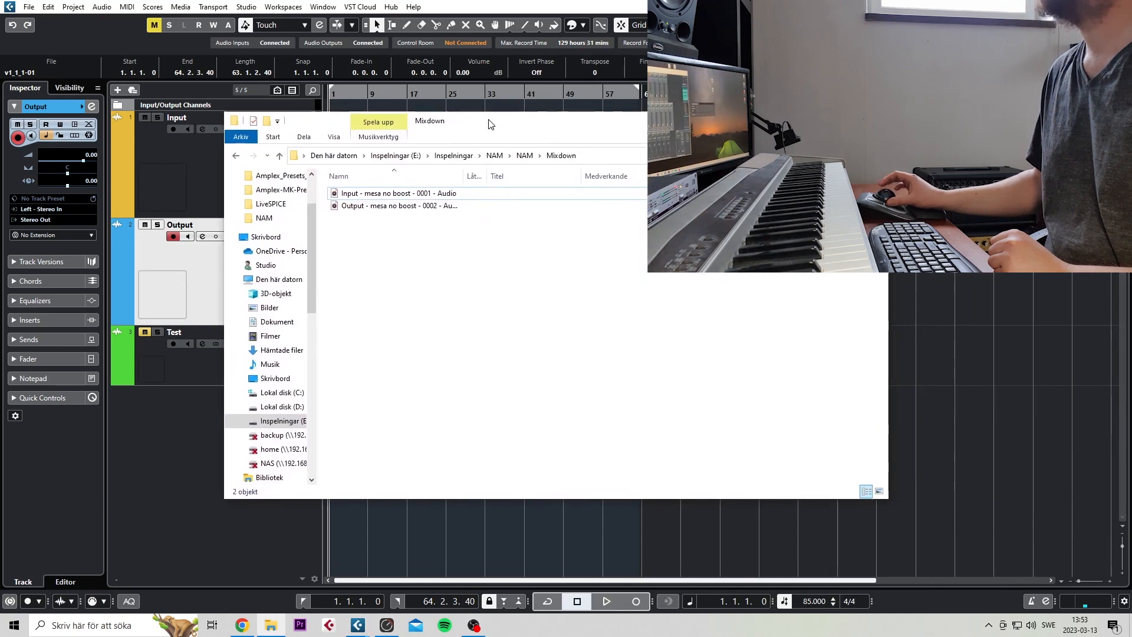
Check the exported Input and Output "mesa no boost" files in the Mixdown folder, and move the folder window aside
left_click_drag(429, 242, 410, 202)
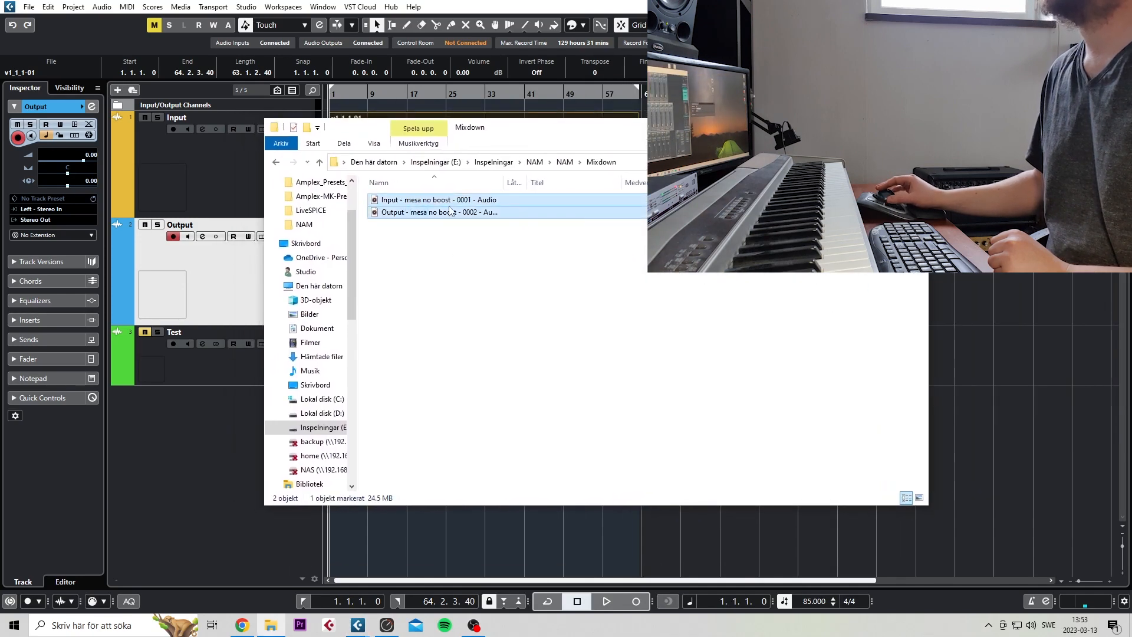
left_click(446, 202)
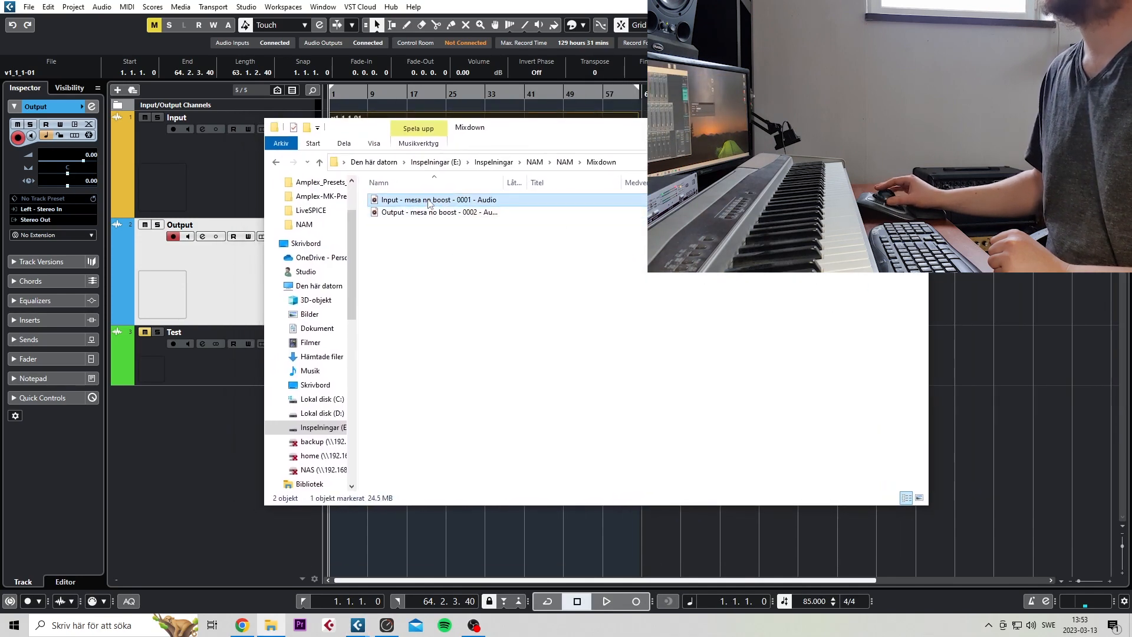
left_click(421, 213)
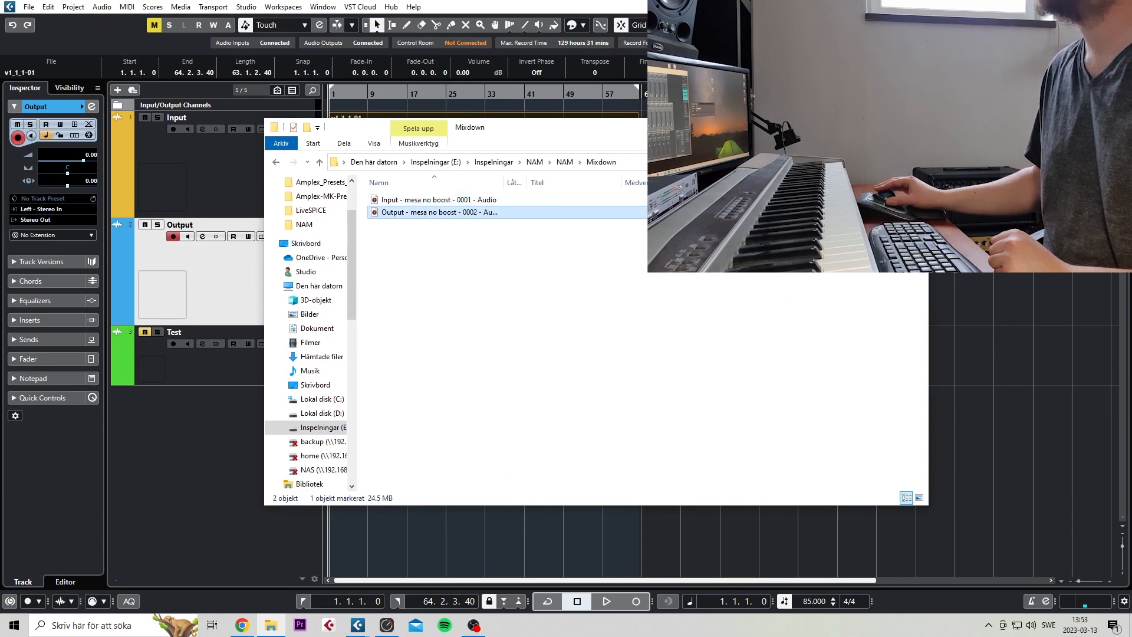
left_click_drag(695, 127, 1131, 94)
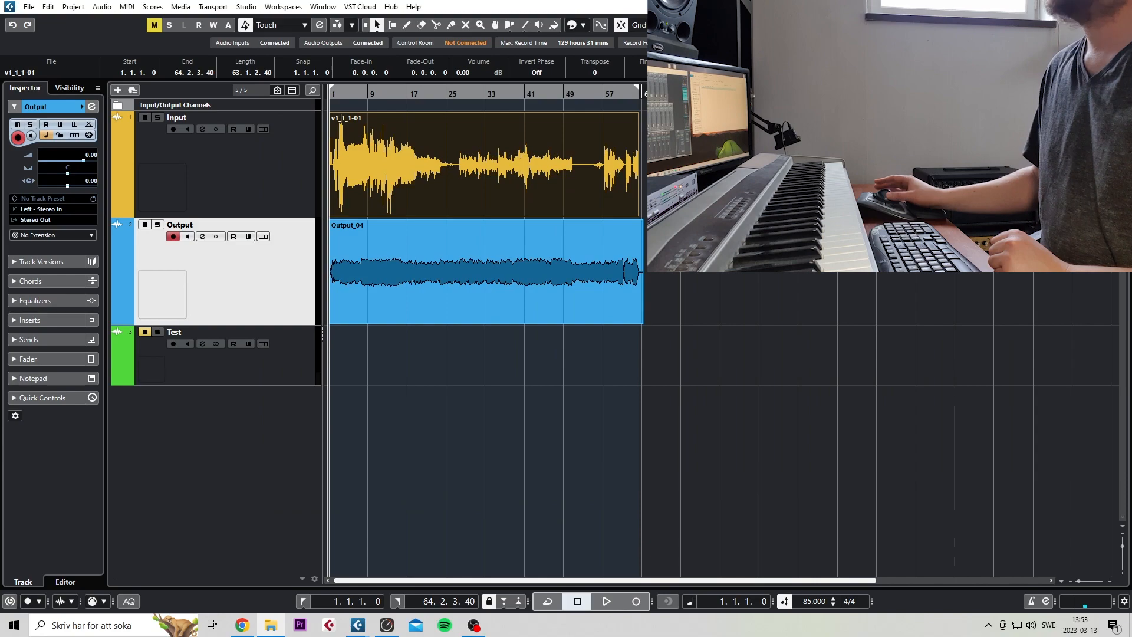
Switch to the Colab notebook in Chrome and delete the old output.wav and v1.wav from its session files
left_click(243, 626)
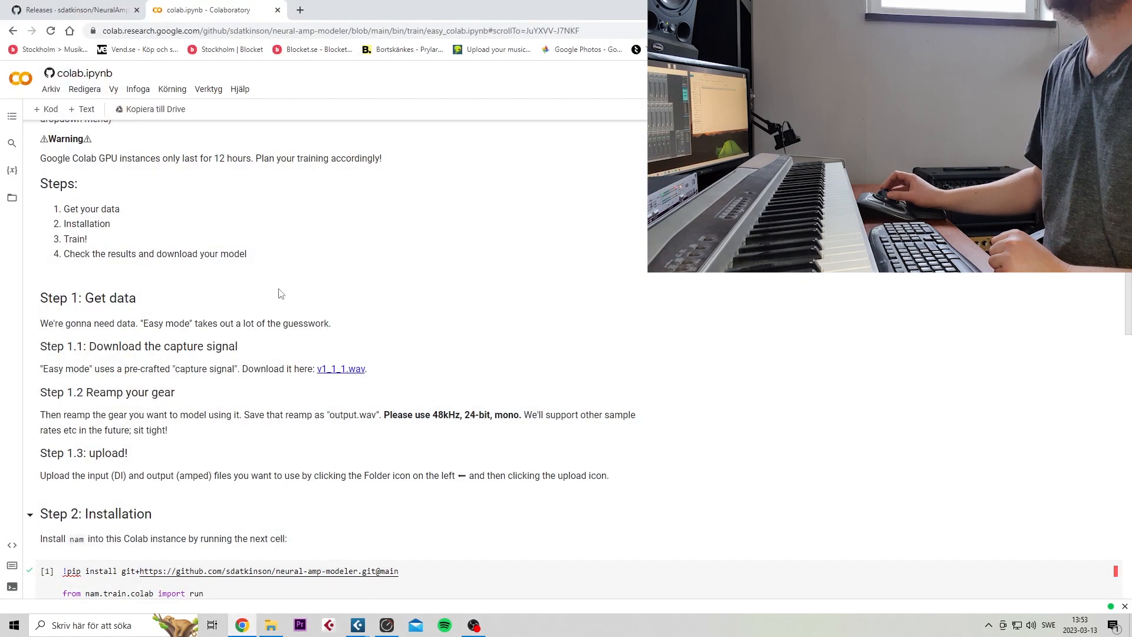
left_click(12, 199)
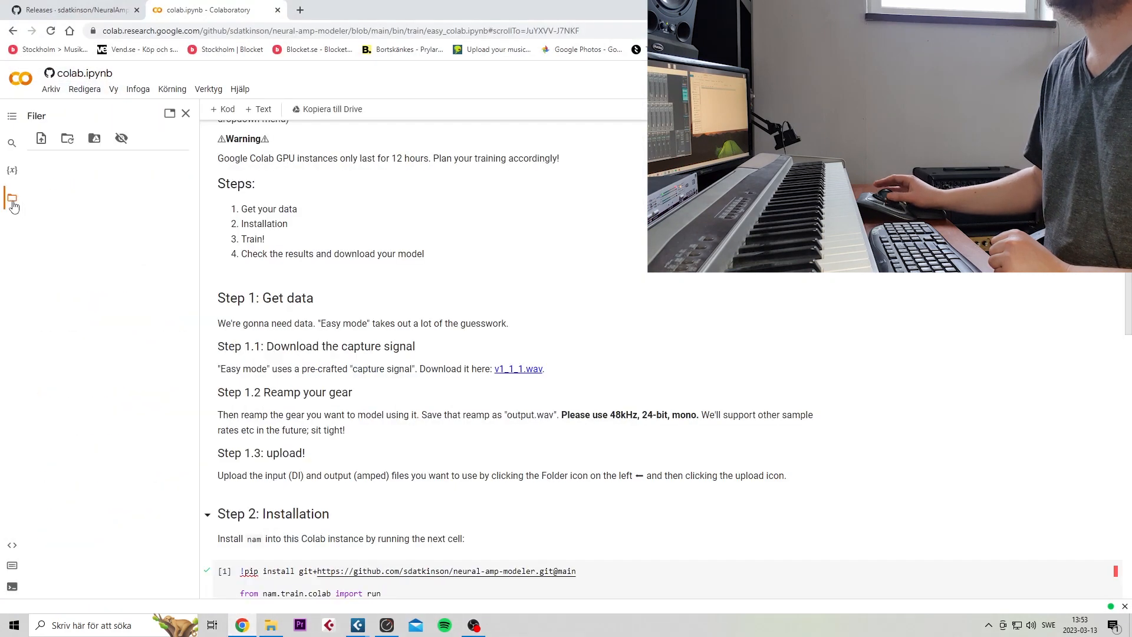
right_click(66, 217)
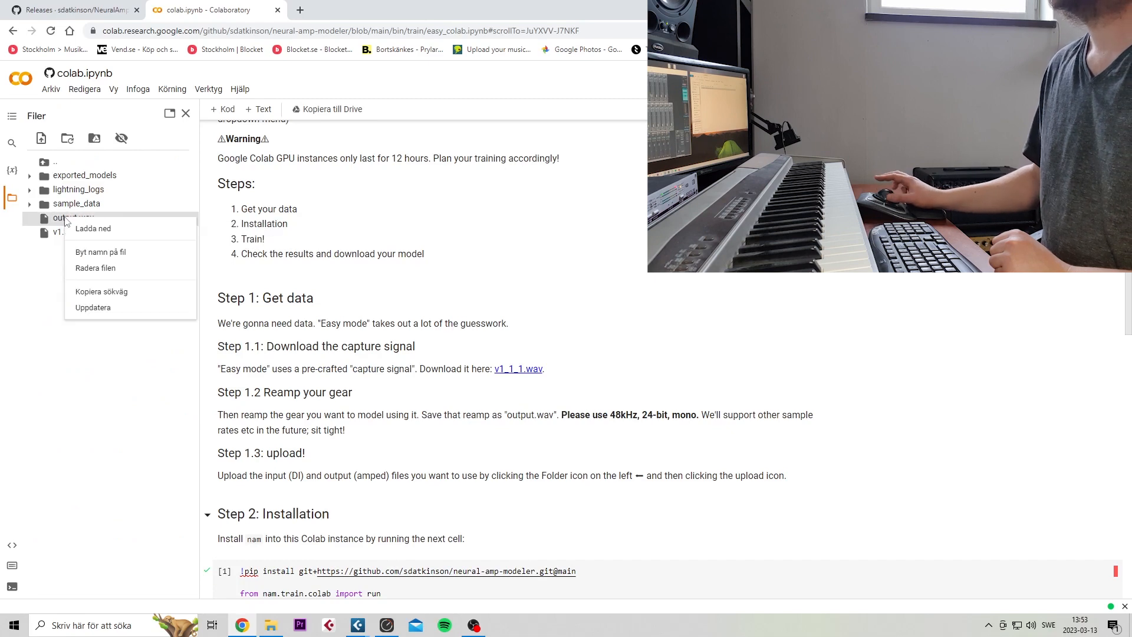
left_click(90, 269)
left_click(625, 373)
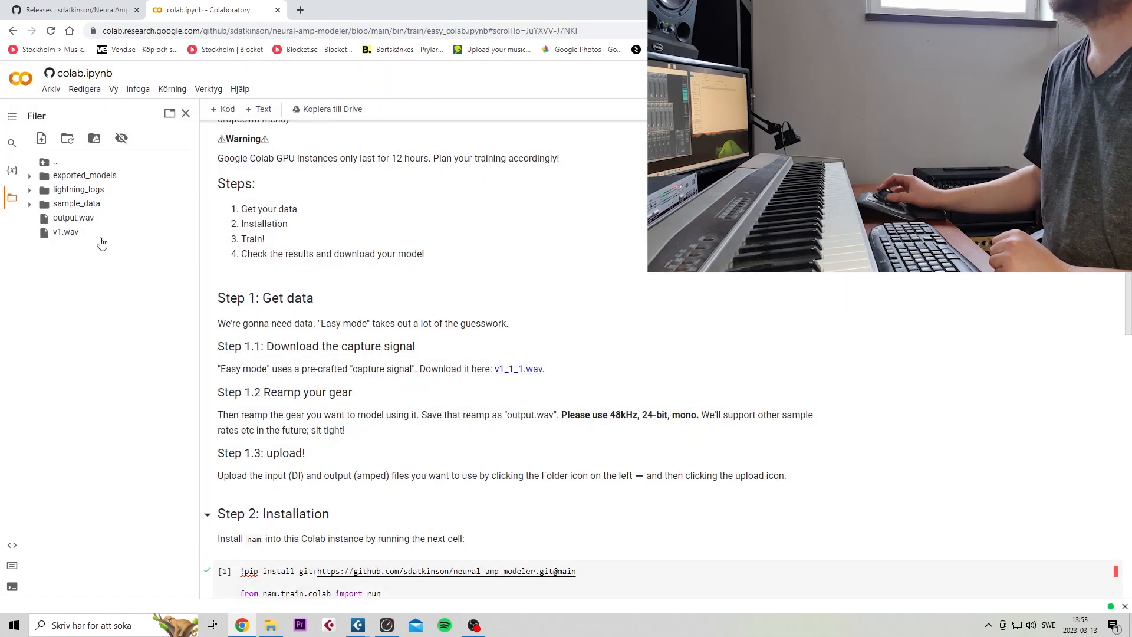
right_click(66, 220)
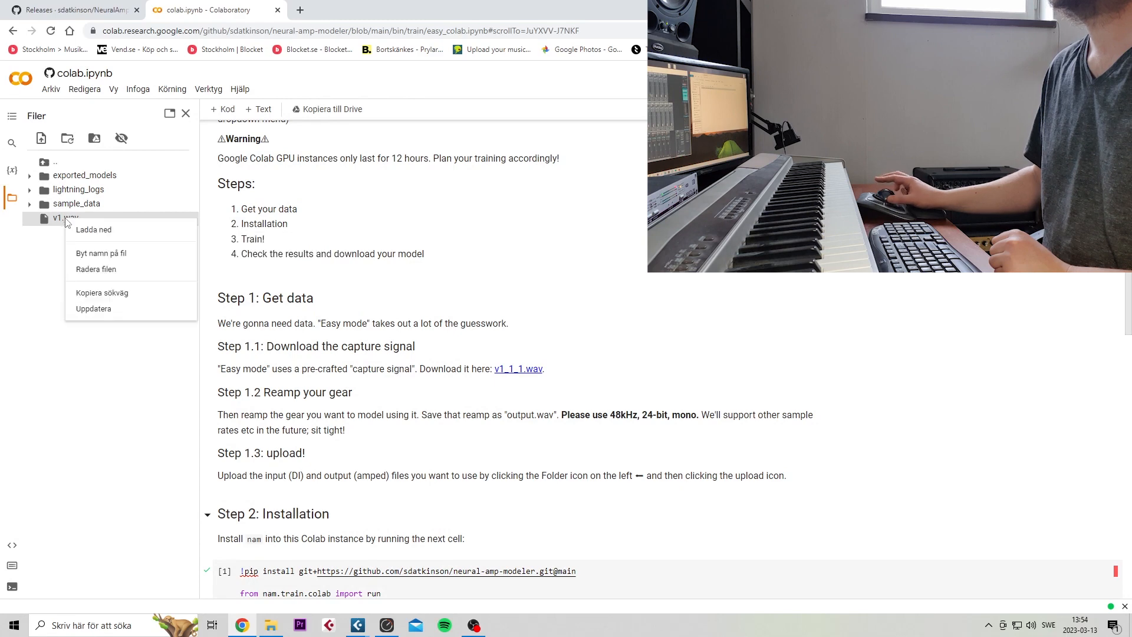
left_click(90, 269)
left_click(626, 372)
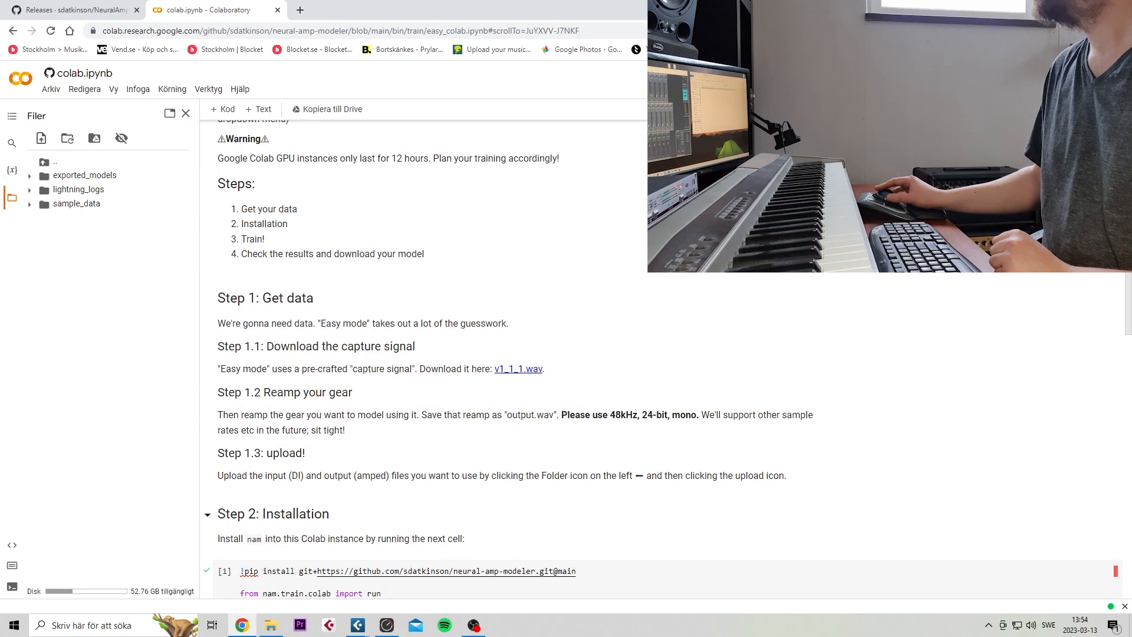
Upload the Input and Output "mesa no boost" audio files to the Colab session storage, accepting the file-retention warning
left_click_drag(579, 204, 101, 288)
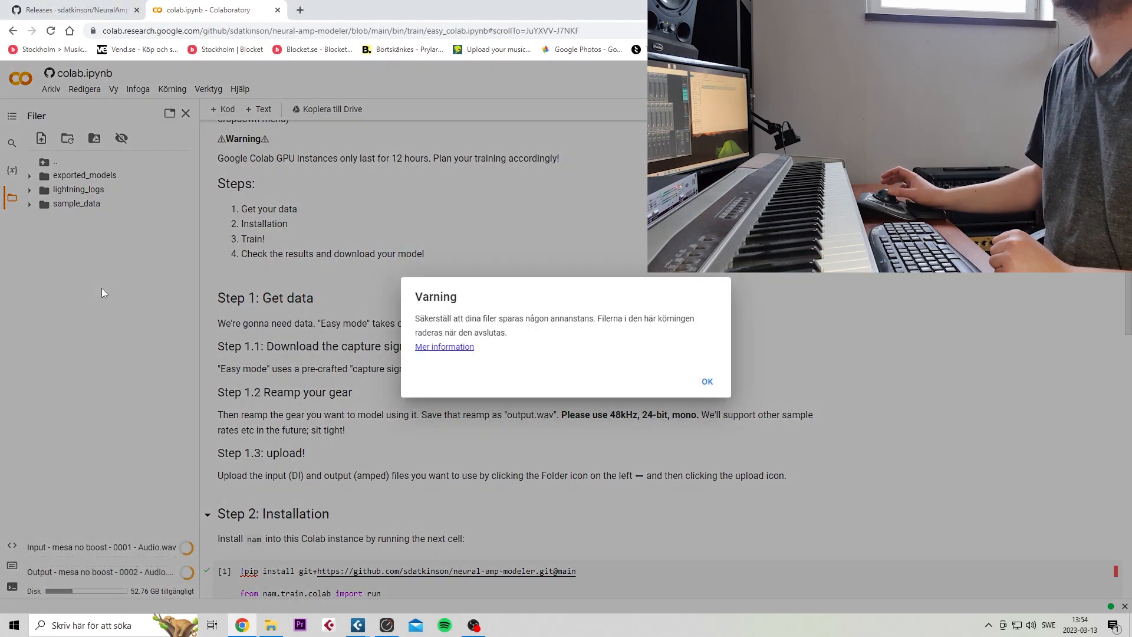
left_click(706, 383)
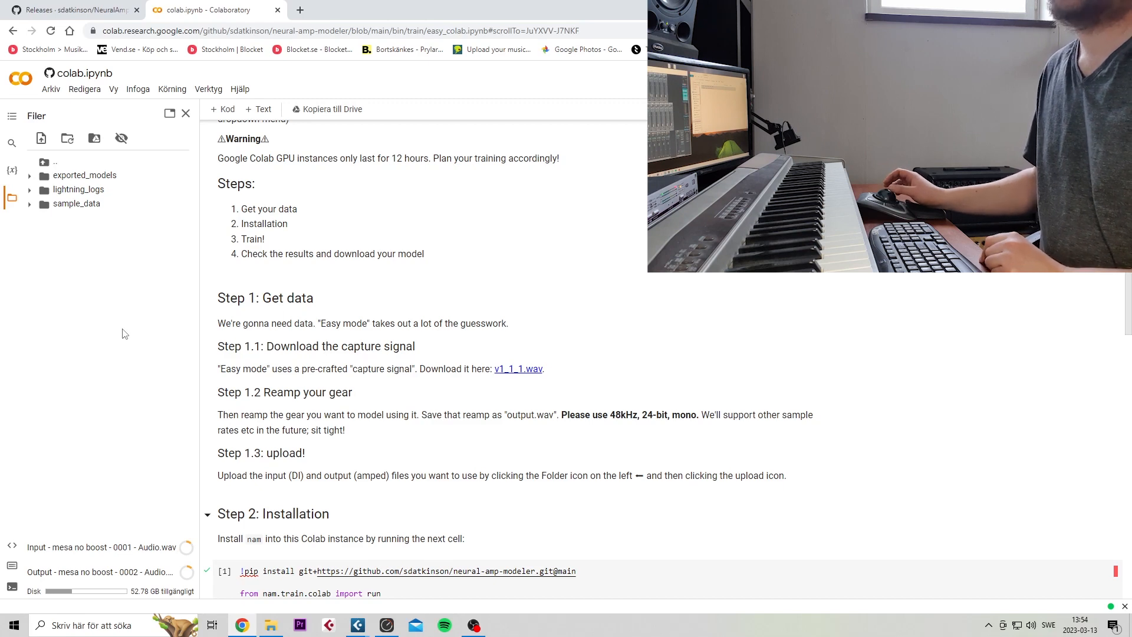
scroll(402, 319, "down", 2)
scroll(297, 359, "up", 2)
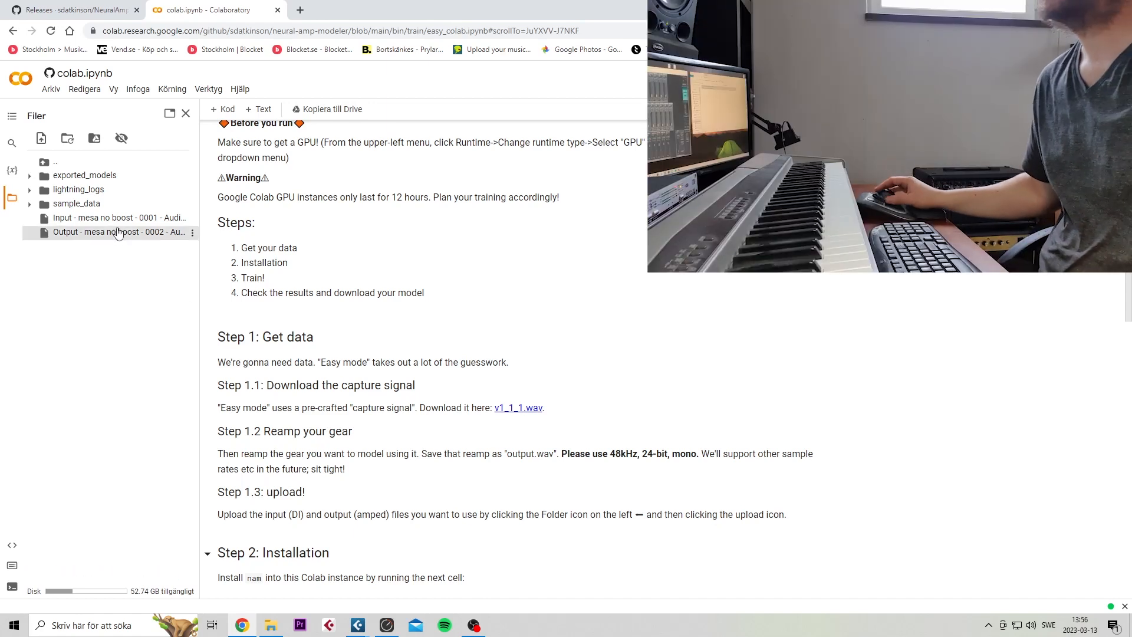
Rename the uploaded "Input - mesa no boost" file to v1.wav
right_click(110, 227)
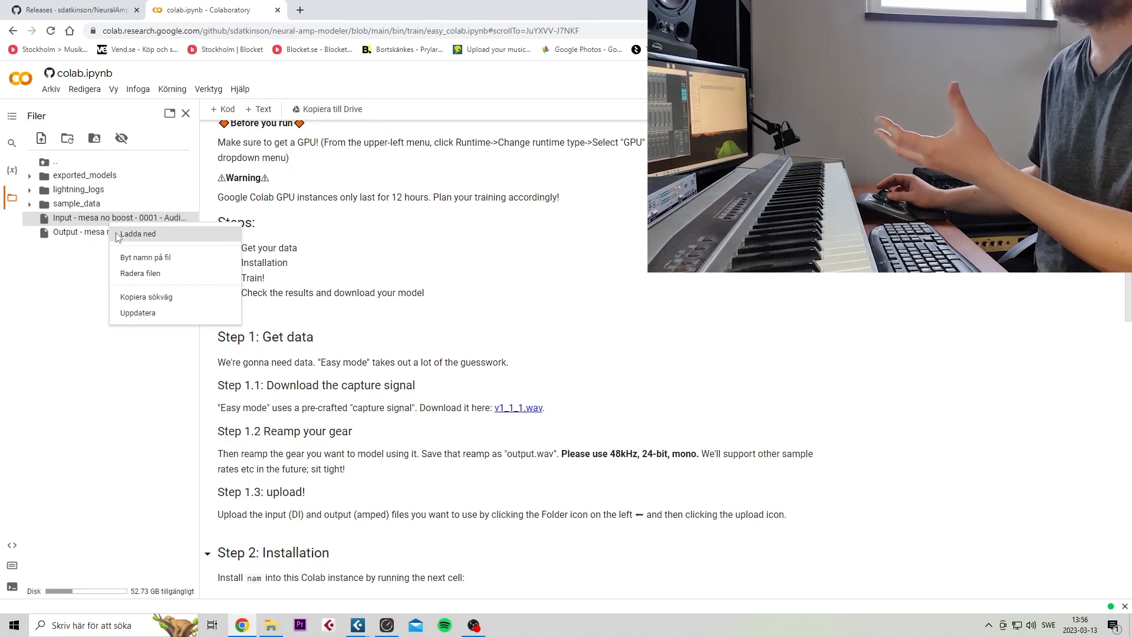
left_click(80, 245)
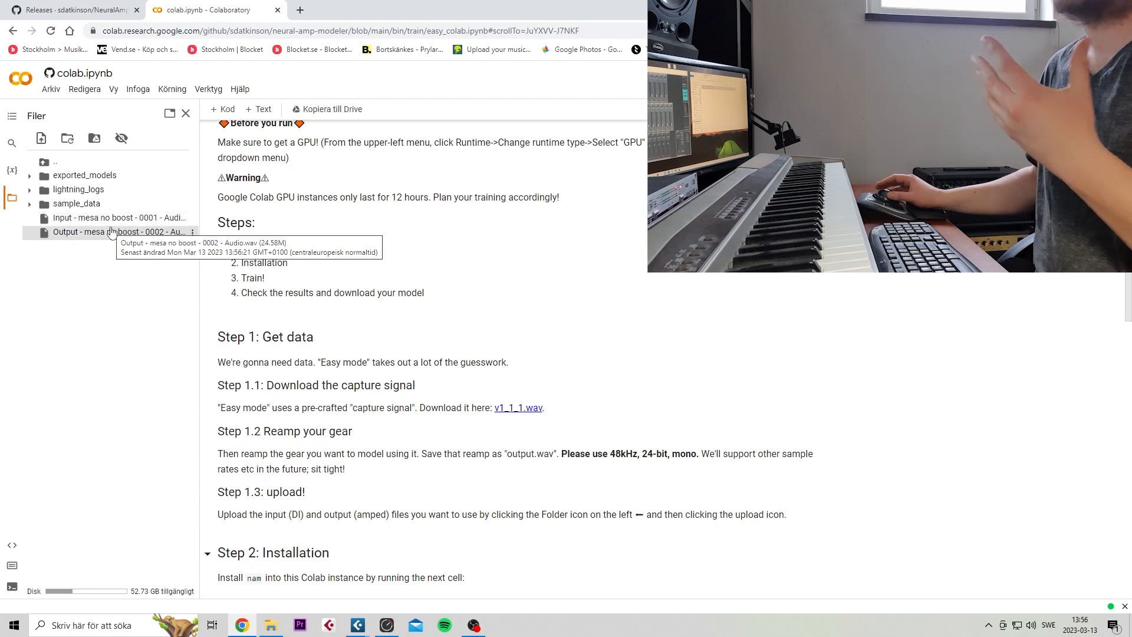
right_click(75, 222)
left_click(98, 254)
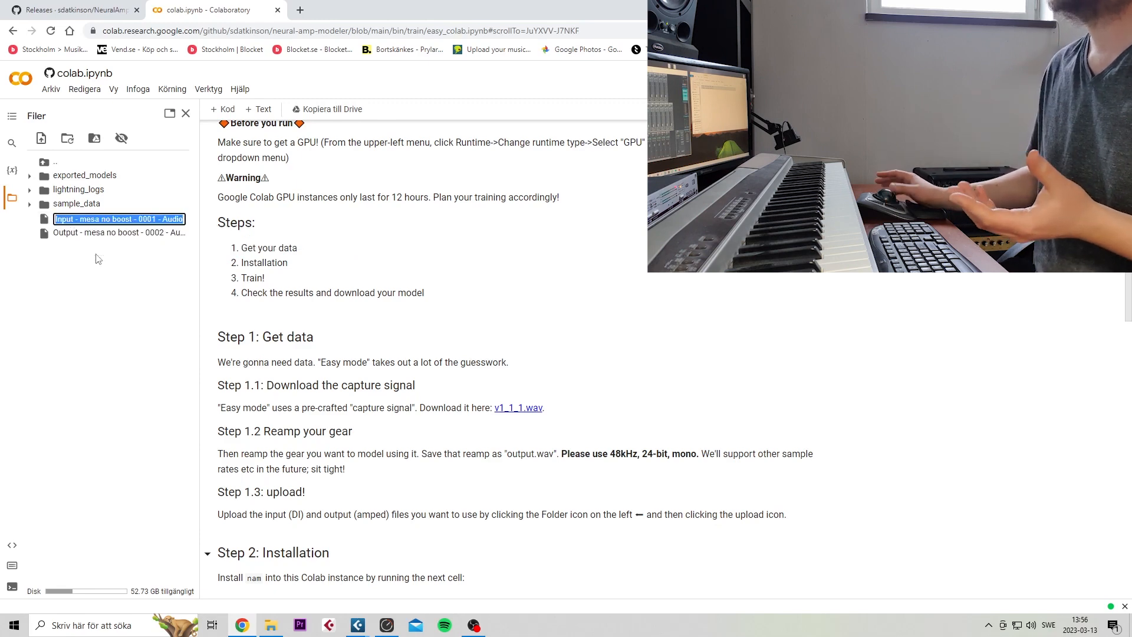
type("input")
key("Return")
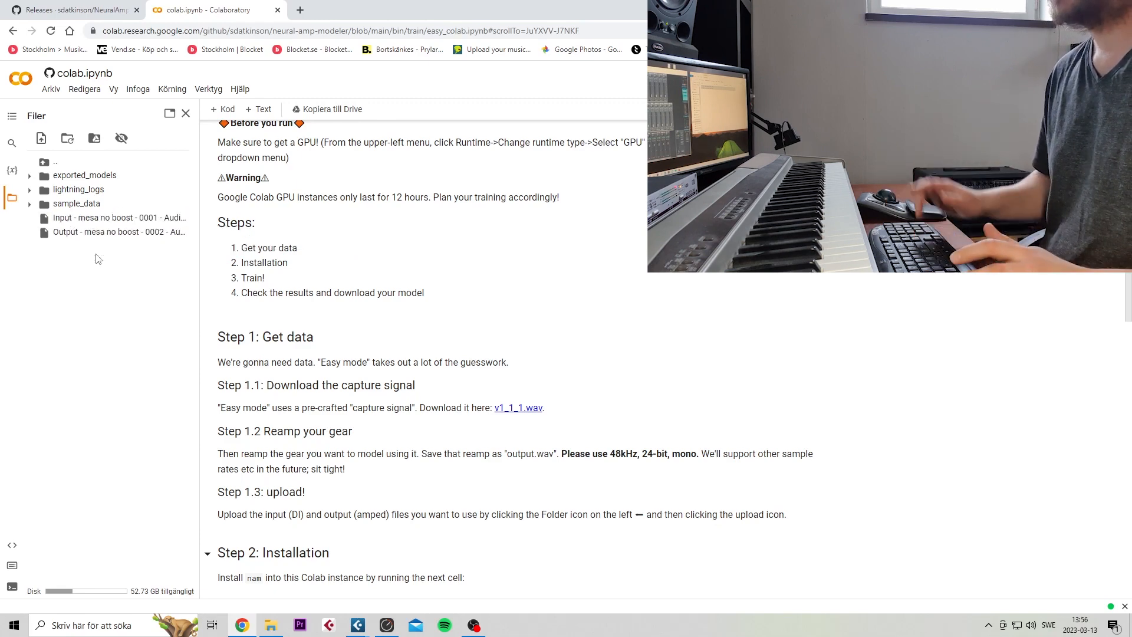
Rename the uploaded "Output - mesa no boost" file to output.wav
right_click(76, 219)
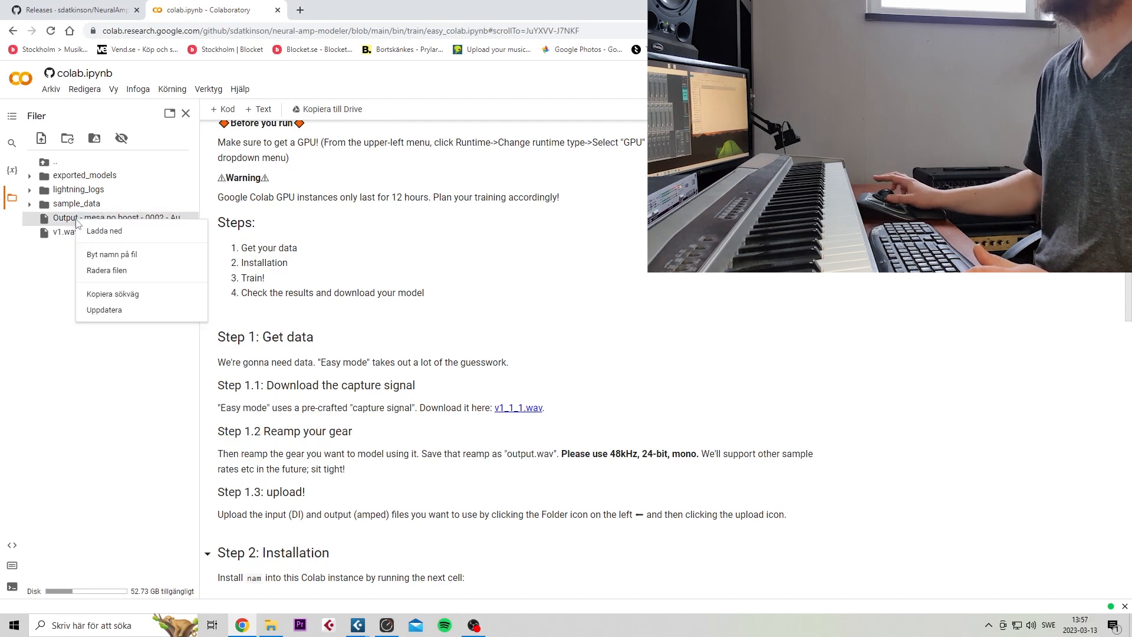
left_click(94, 255)
type("output")
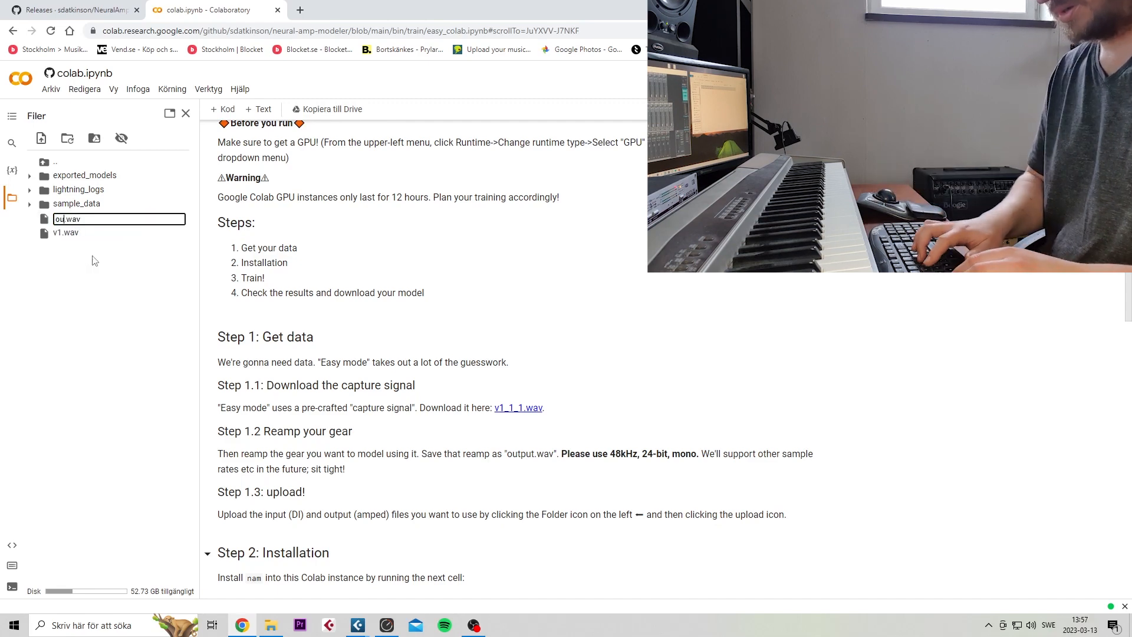
key("Return")
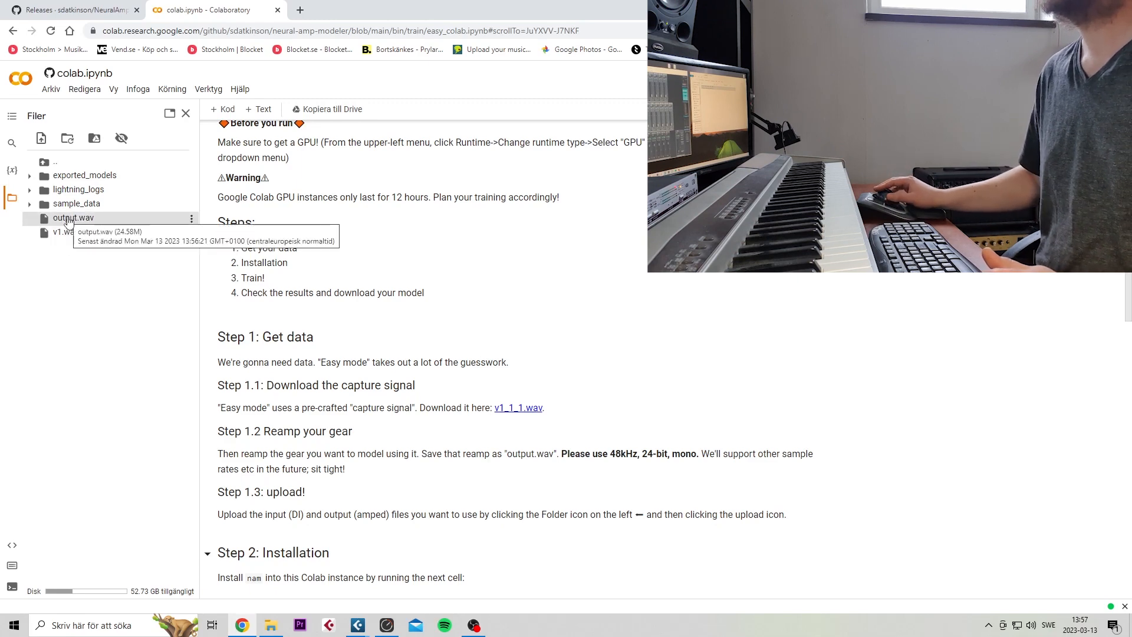
Run the Step 2 installation cell to install nam, choosing to run the notebook despite the non-Google author warning
scroll(273, 340, "down", 5)
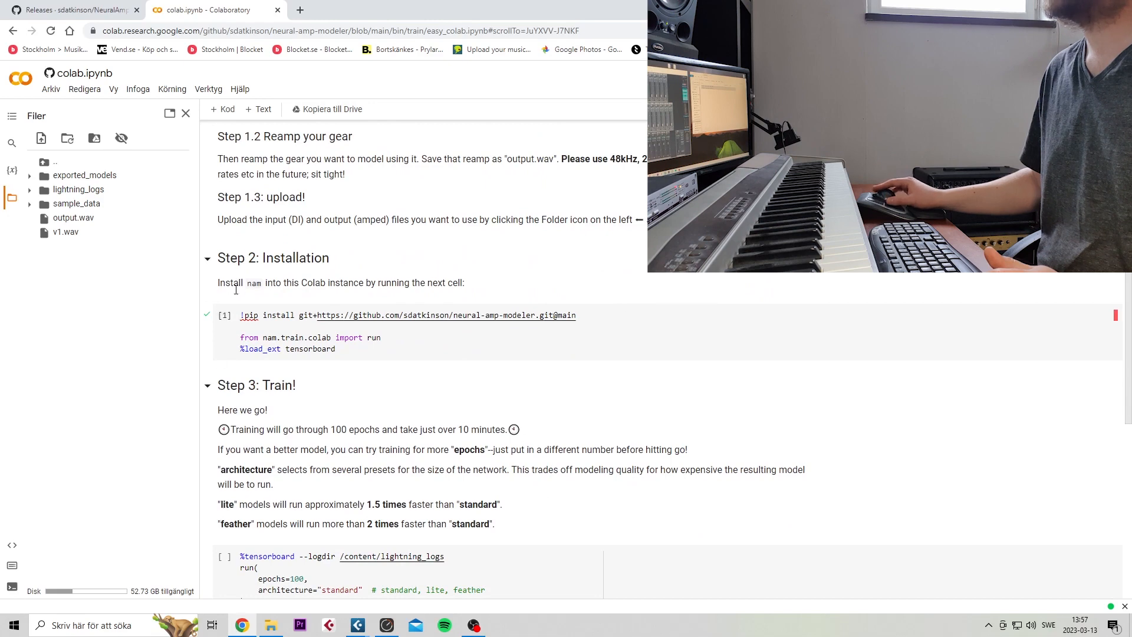
left_click(224, 315)
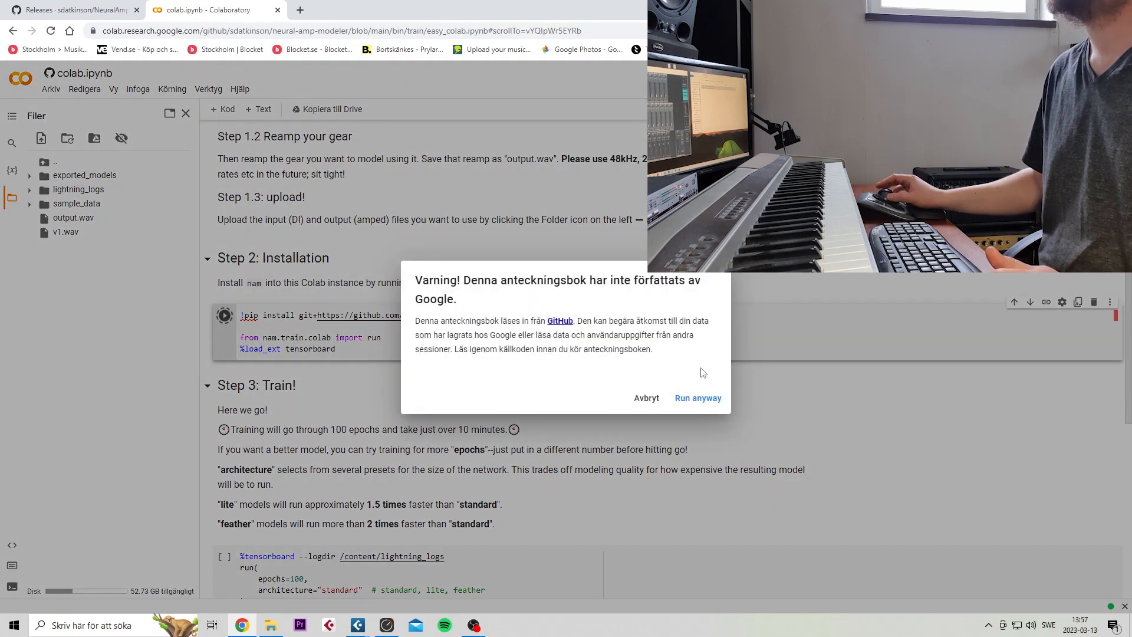
left_click(694, 400)
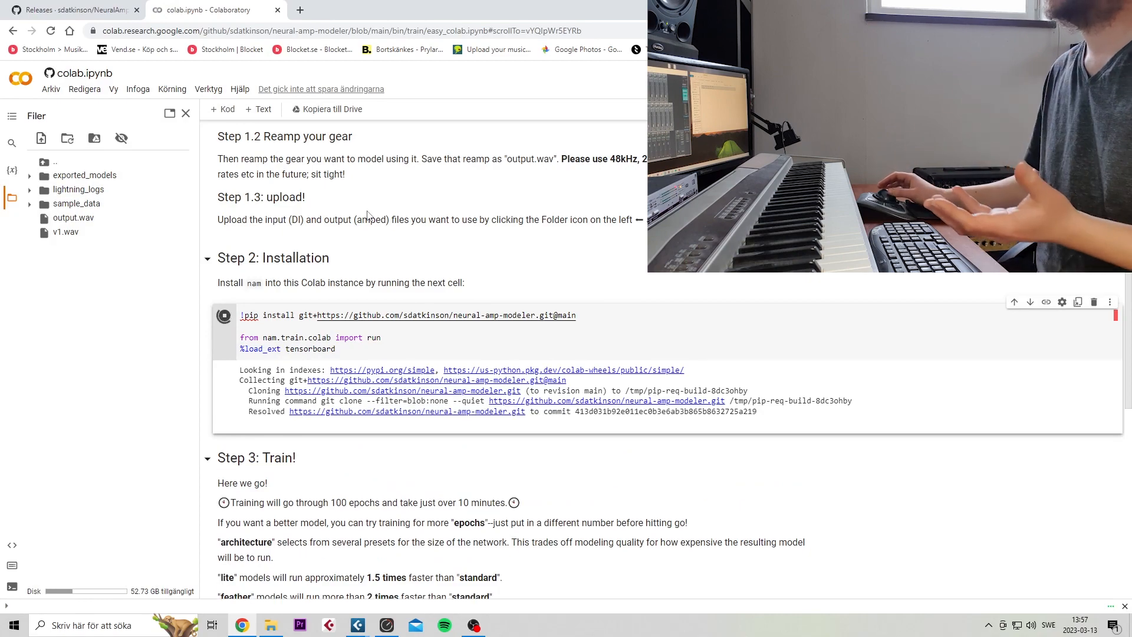
Review the Step 3 training options and run the training cell with 100 epochs and the "standard" architecture
scroll(347, 271, "down", 2)
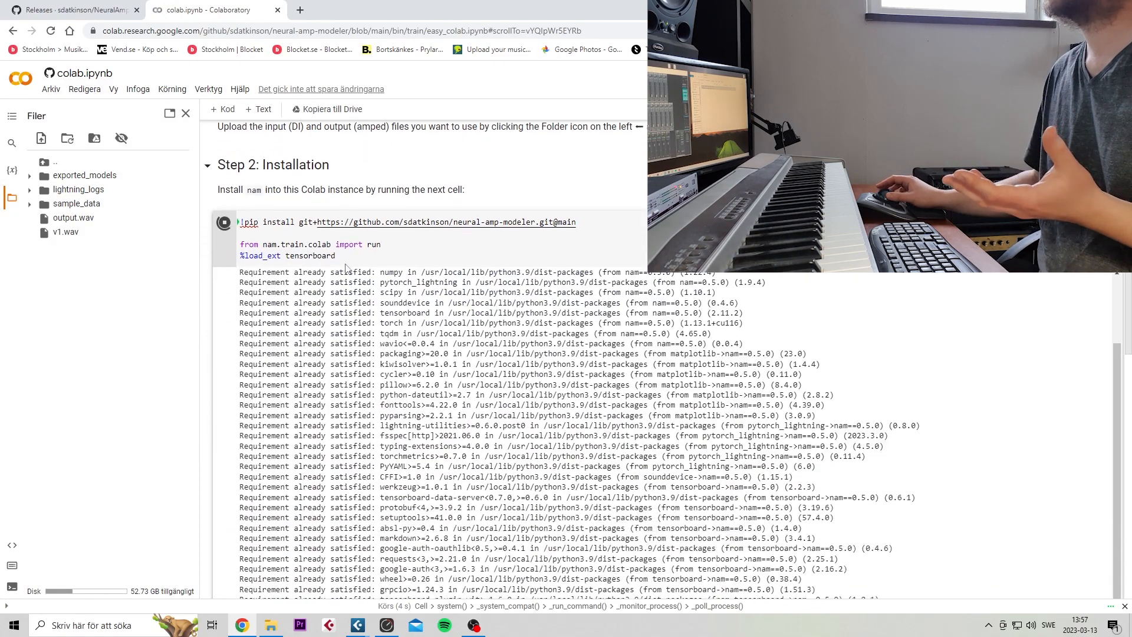
scroll(346, 269, "down", 2)
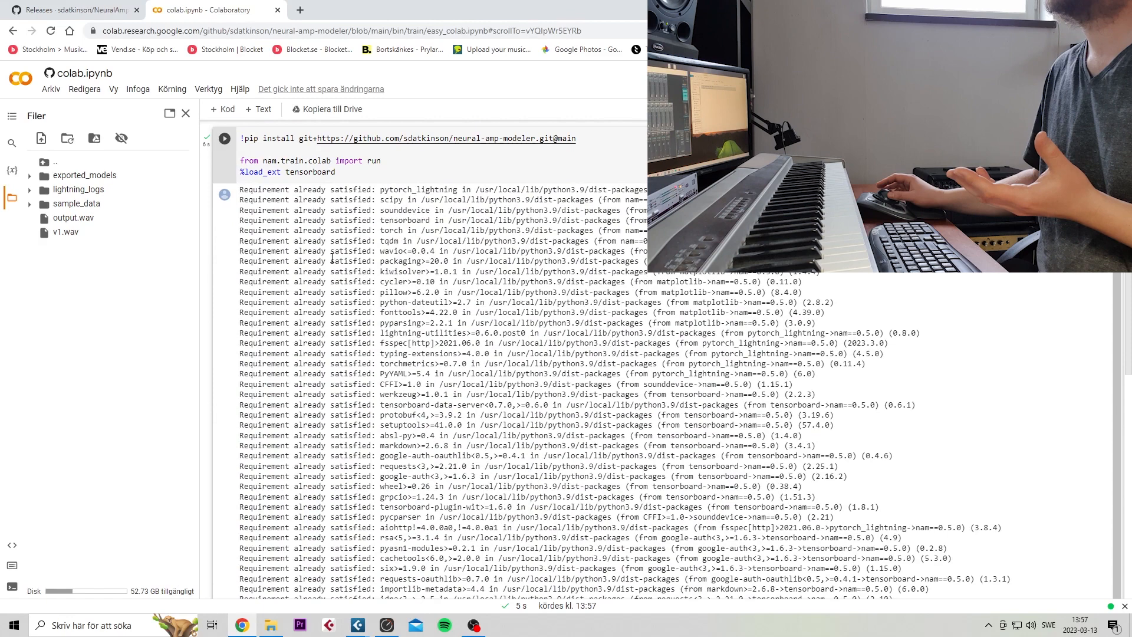
scroll(332, 258, "down", 10)
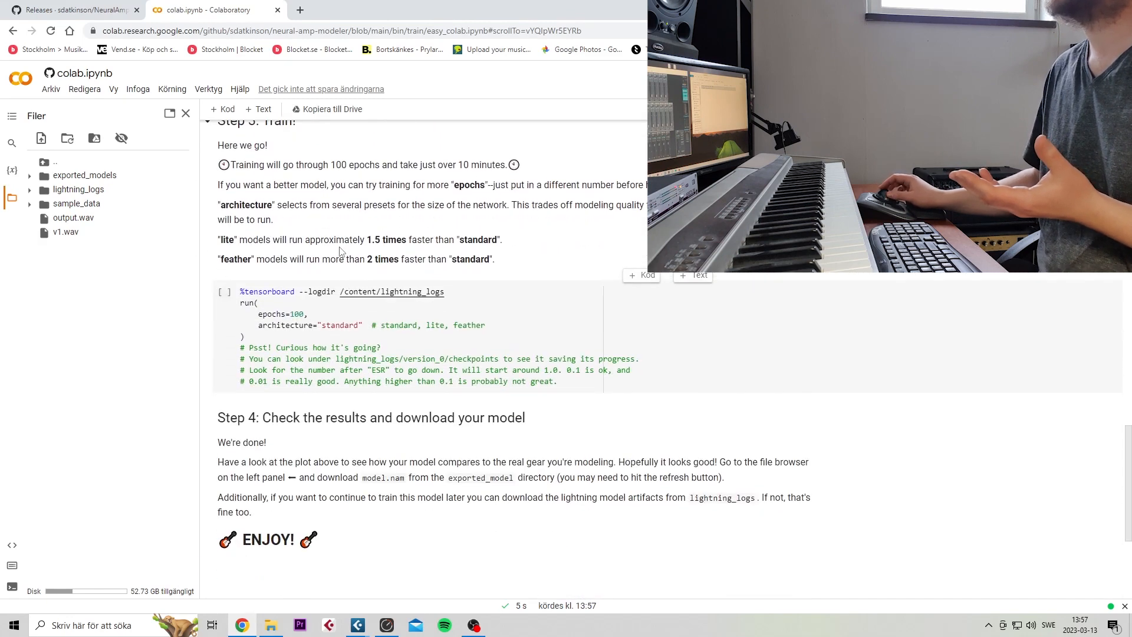
scroll(340, 252, "up", 2)
scroll(339, 247, "down", 3)
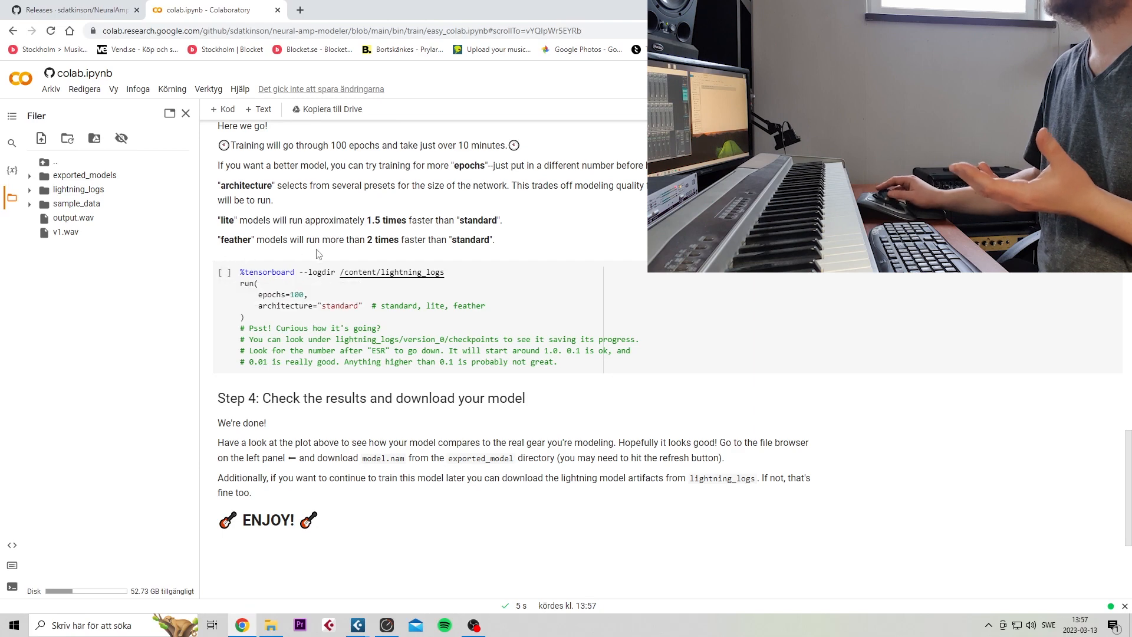
scroll(317, 257, "down", 1)
scroll(317, 257, "up", 2)
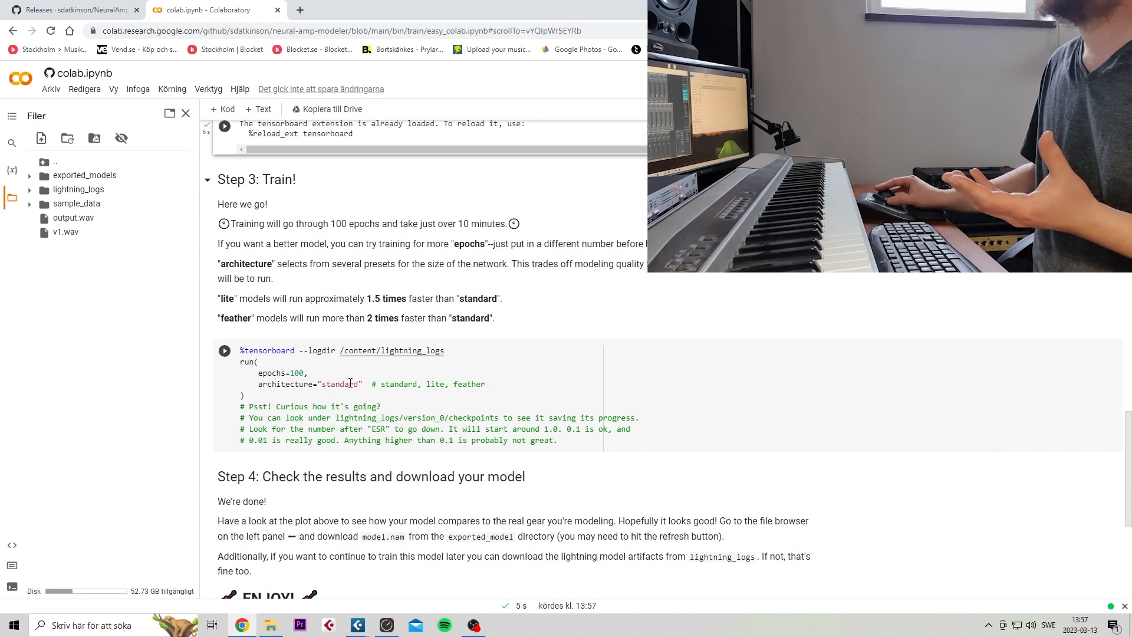
left_click_drag(359, 384, 326, 384)
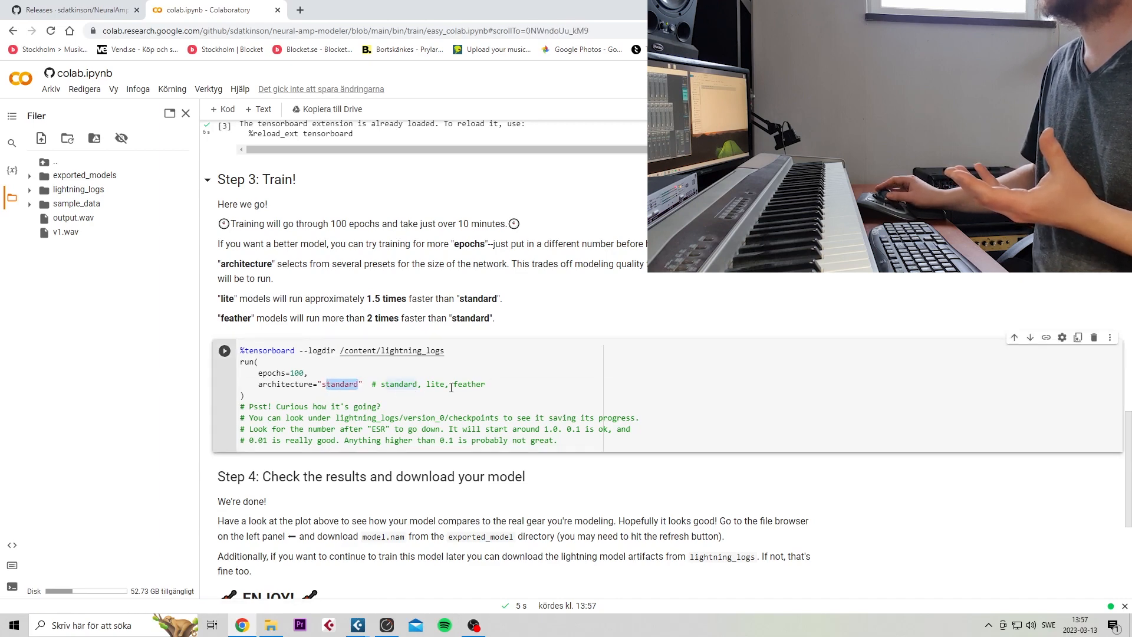
left_click(345, 385)
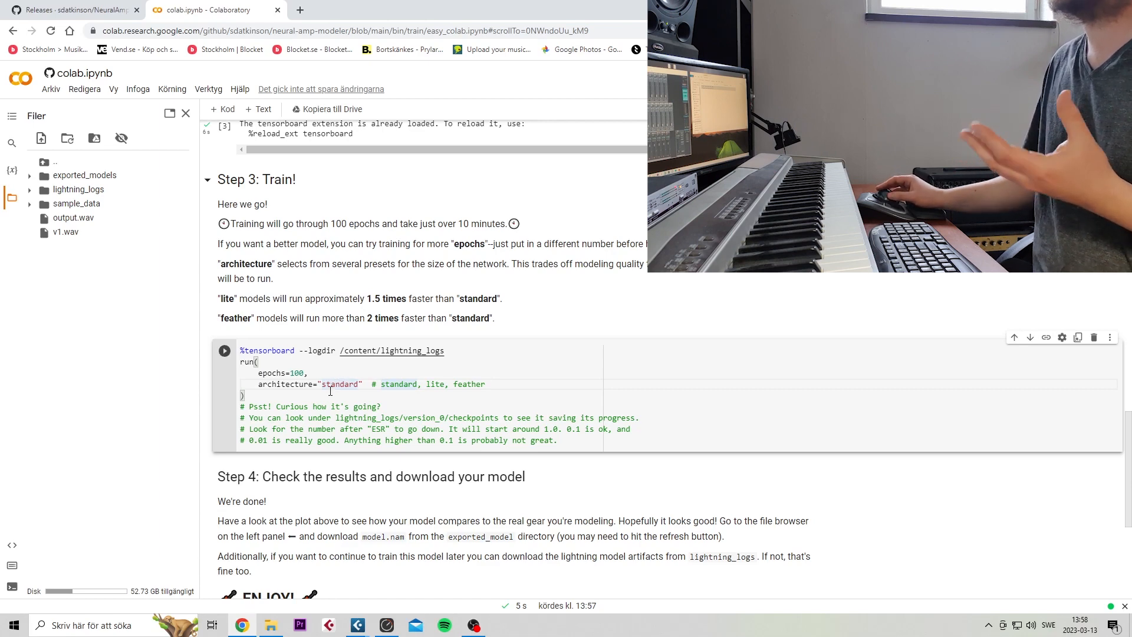
left_click(225, 351)
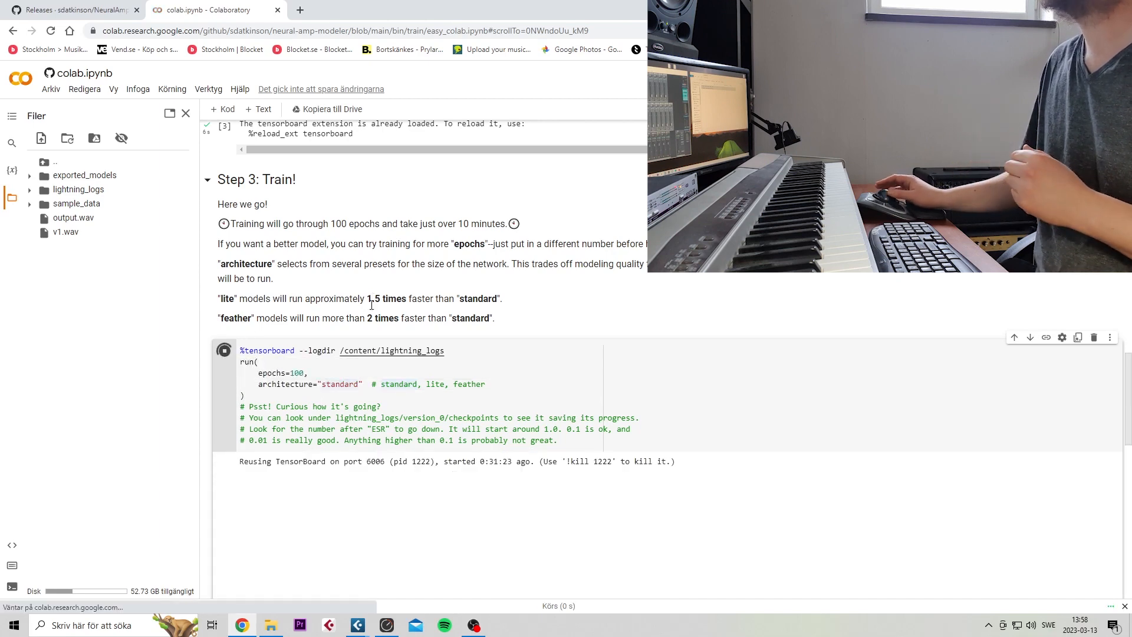
Examine the finished training output, including the error-signal ratio and the plot comparing prediction with target
scroll(464, 334, "down", 5)
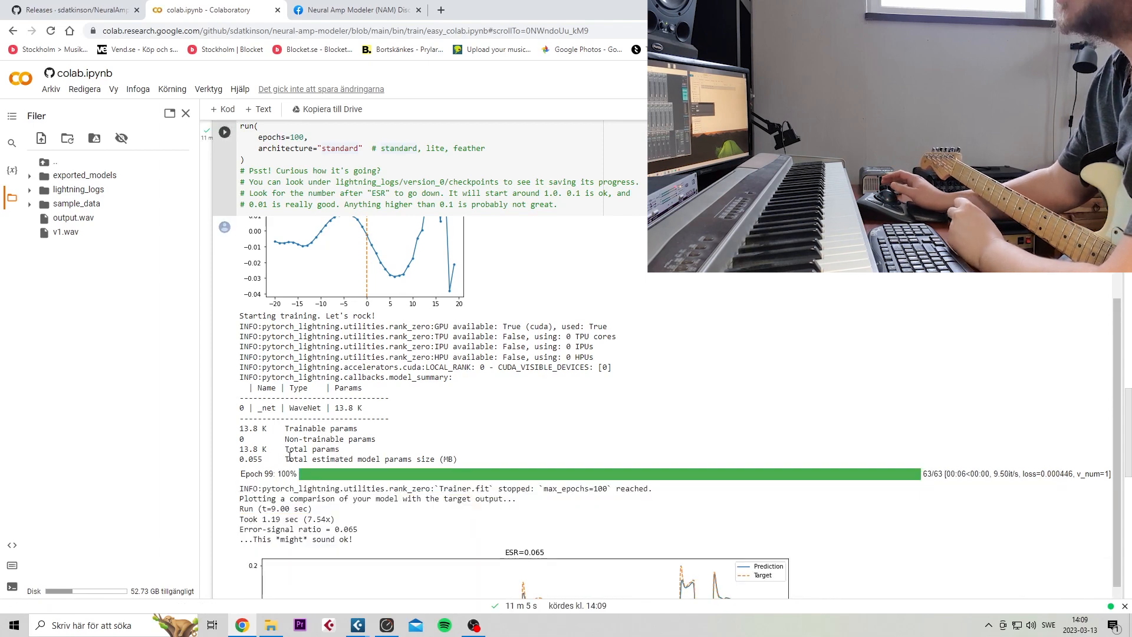
scroll(289, 457, "down", 3)
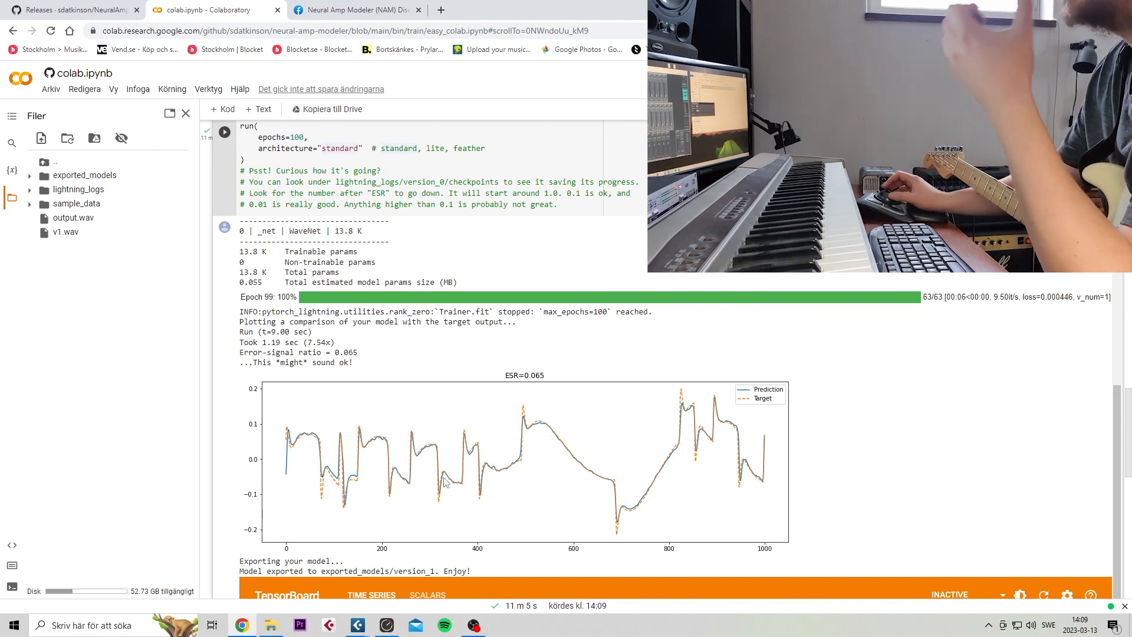
scroll(516, 455, "up", 1)
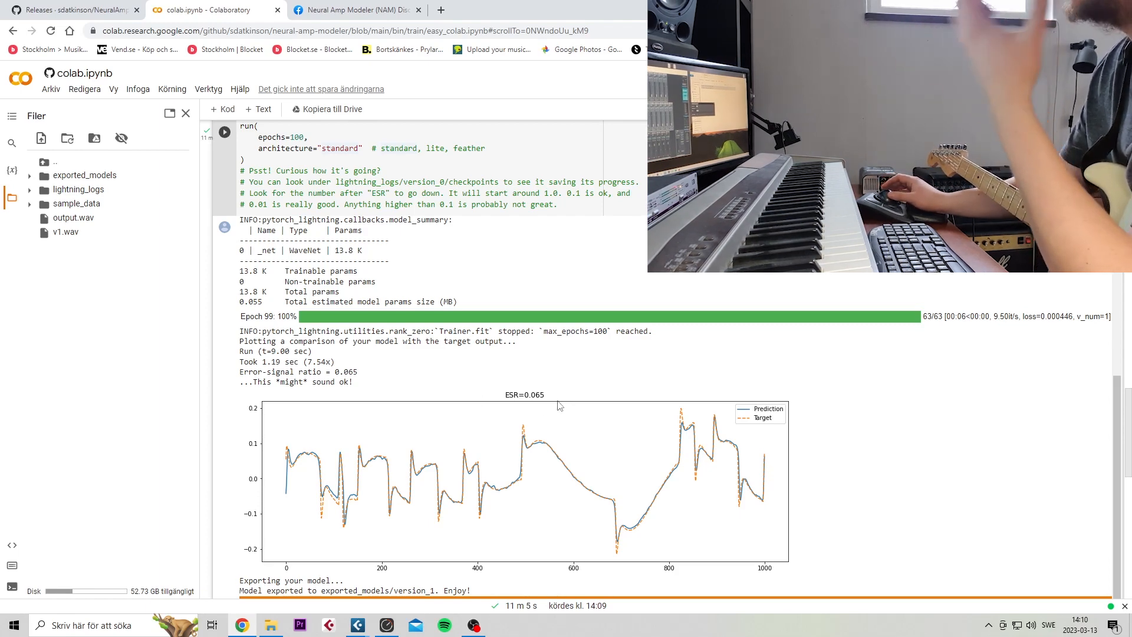
Rename model.nam in the version_1 folder of exported_models to "mesa mkiv no boost.nam"
left_click(30, 176)
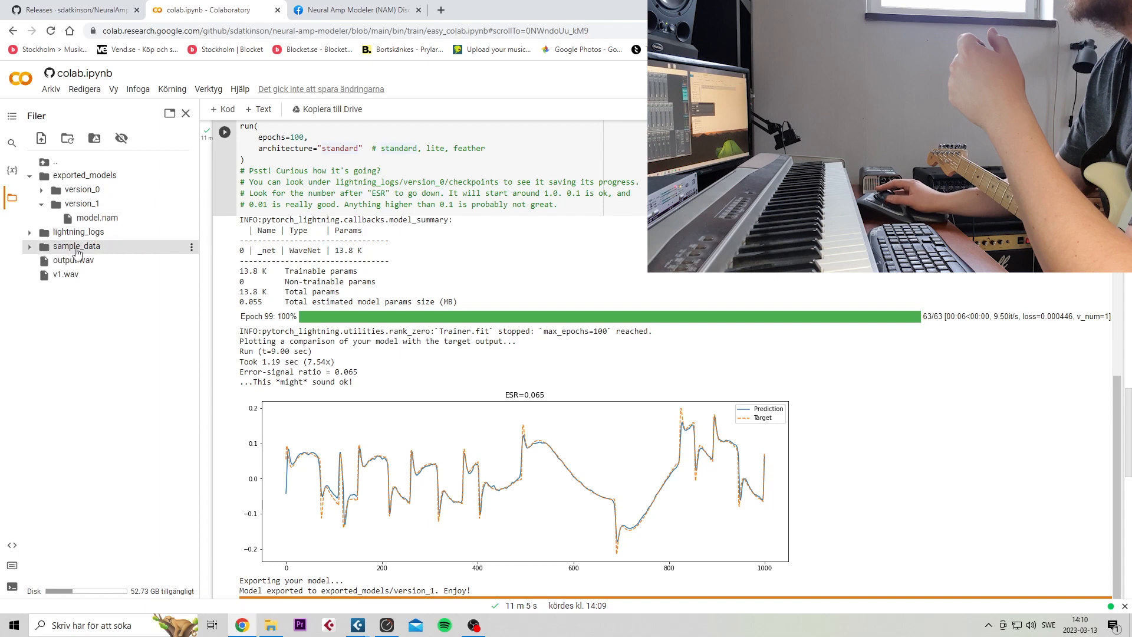
right_click(90, 222)
left_click(106, 255)
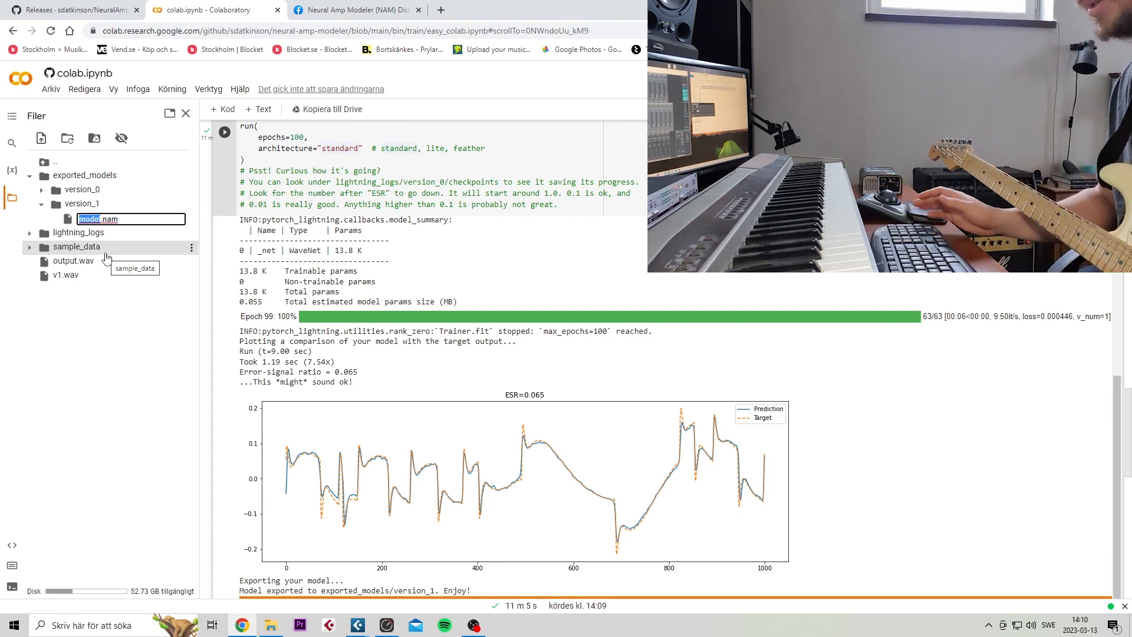
type("mesa")
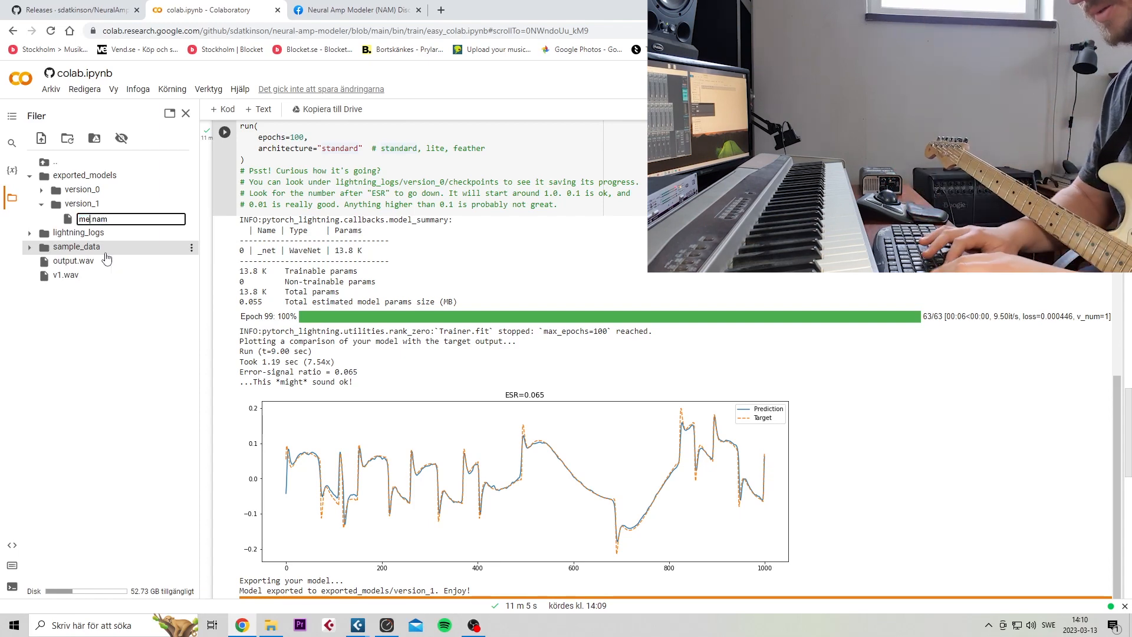
type(" mkiv")
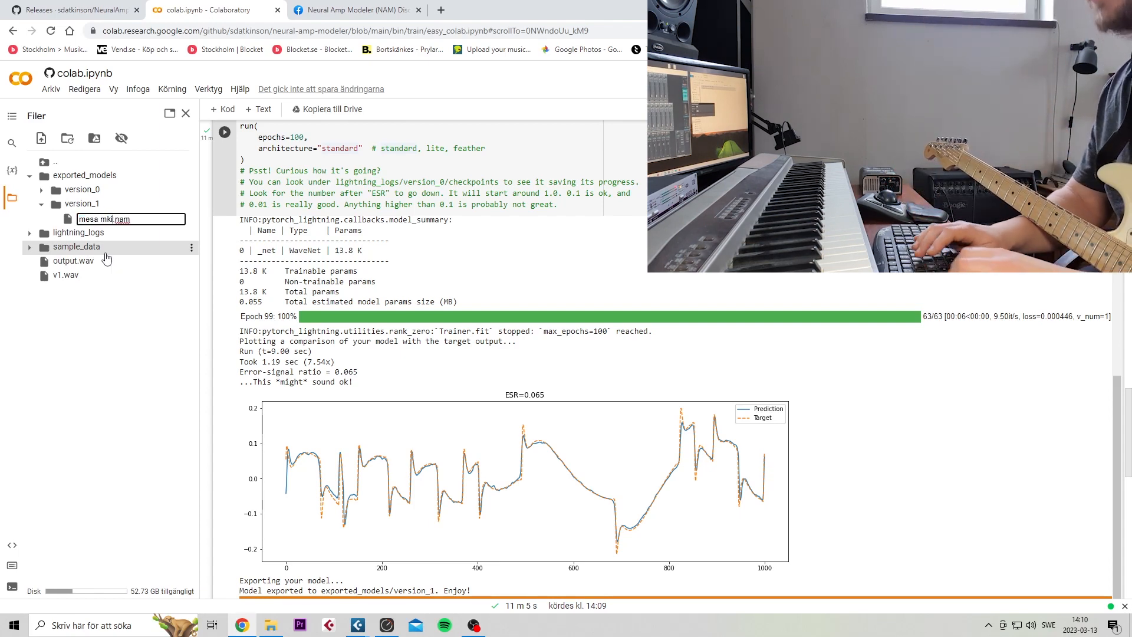
type(" no boost")
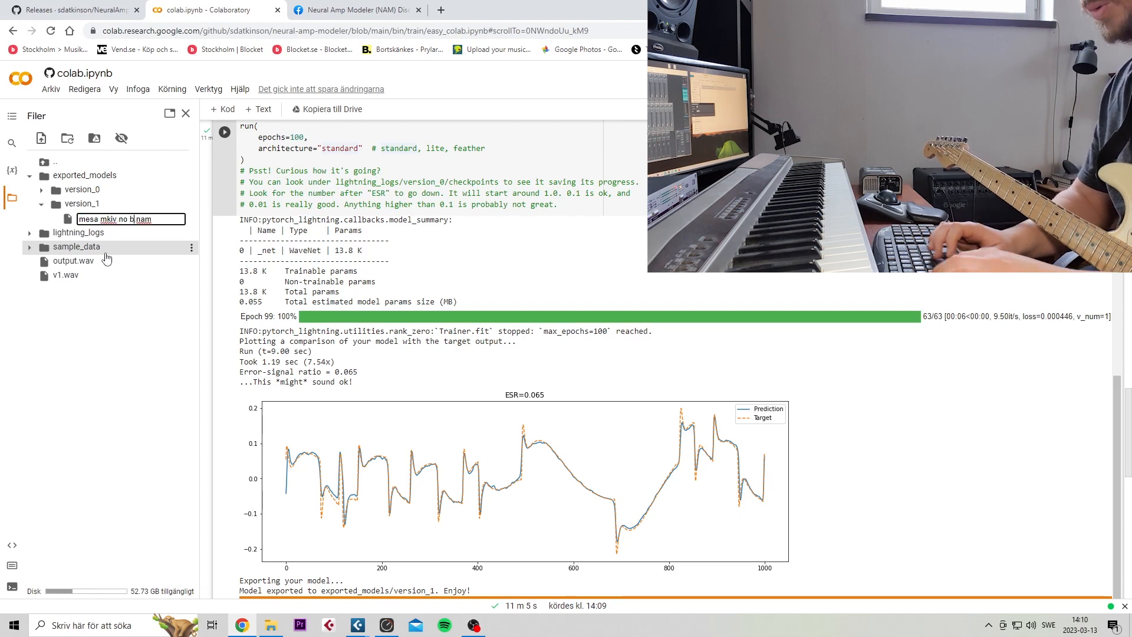
key("Return")
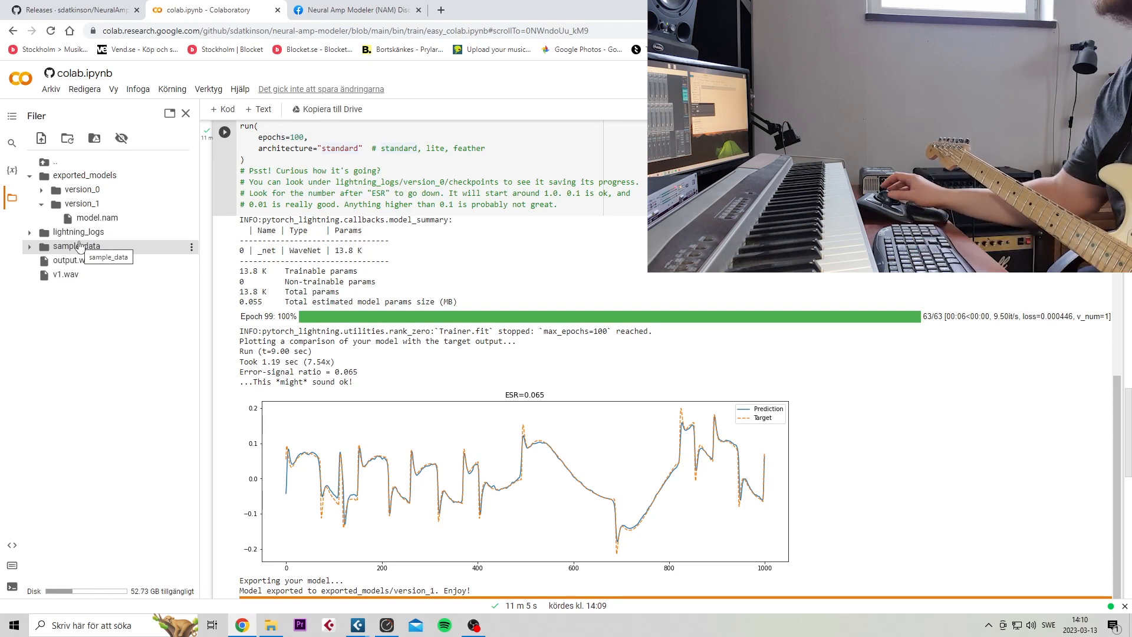
Download "mesa mkiv no boost.nam" and save it in the Studio > NAM folder
right_click(93, 223)
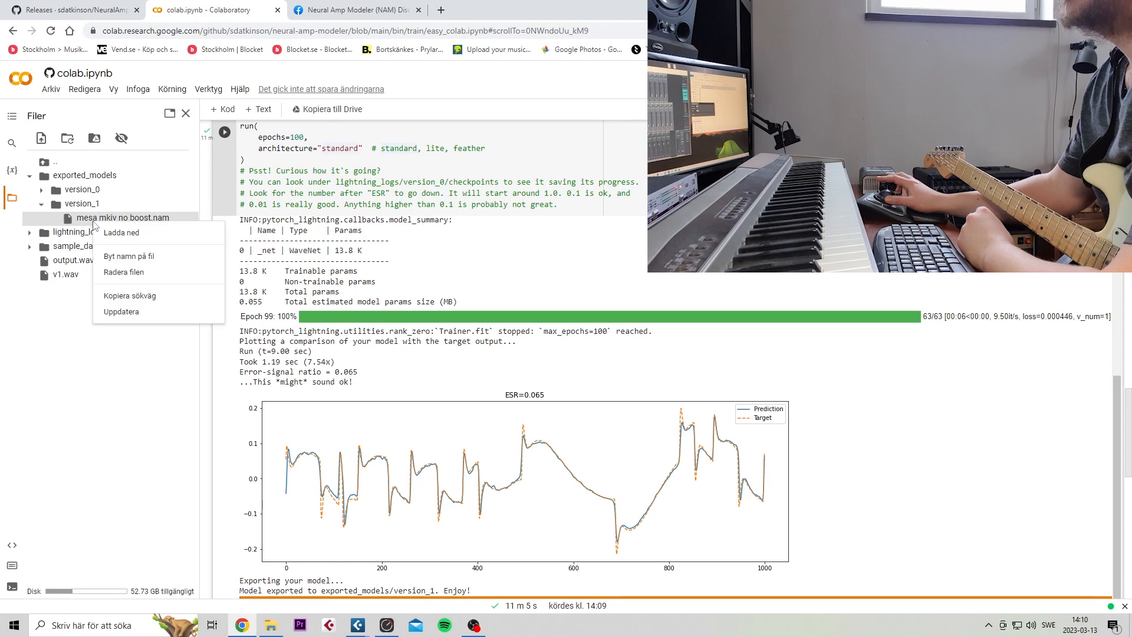
left_click(102, 232)
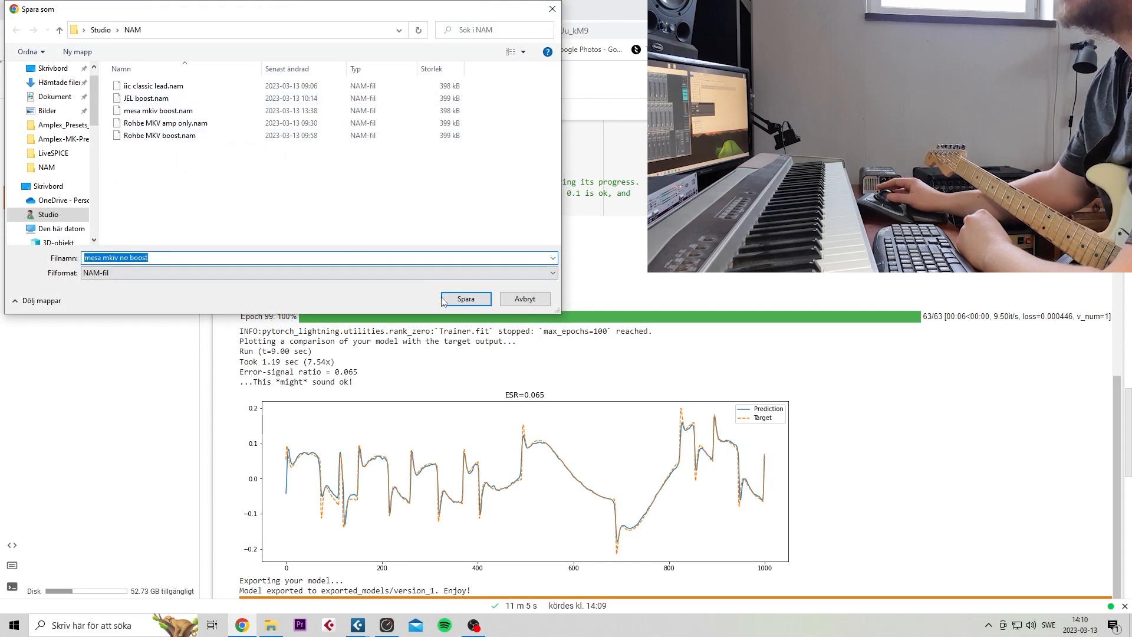
left_click(466, 299)
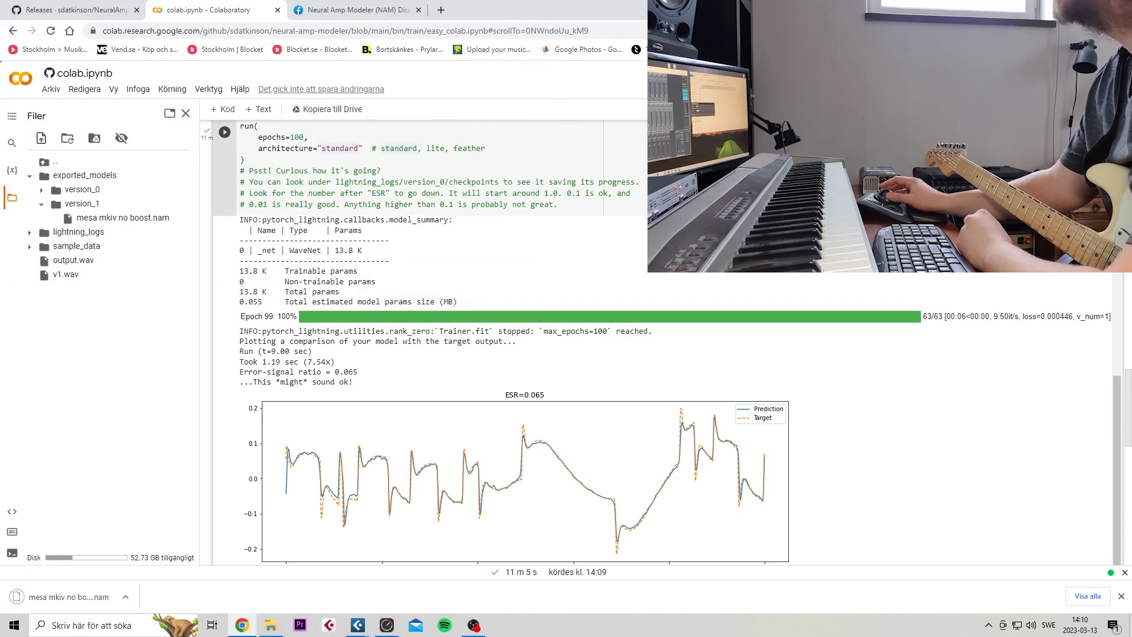
Switch to Cubase and load the "mesa mkiv no boost.nam" model into the Test track's NeuralAmpModeler insert, leaving the plug-in window open
key("alt+Tab")
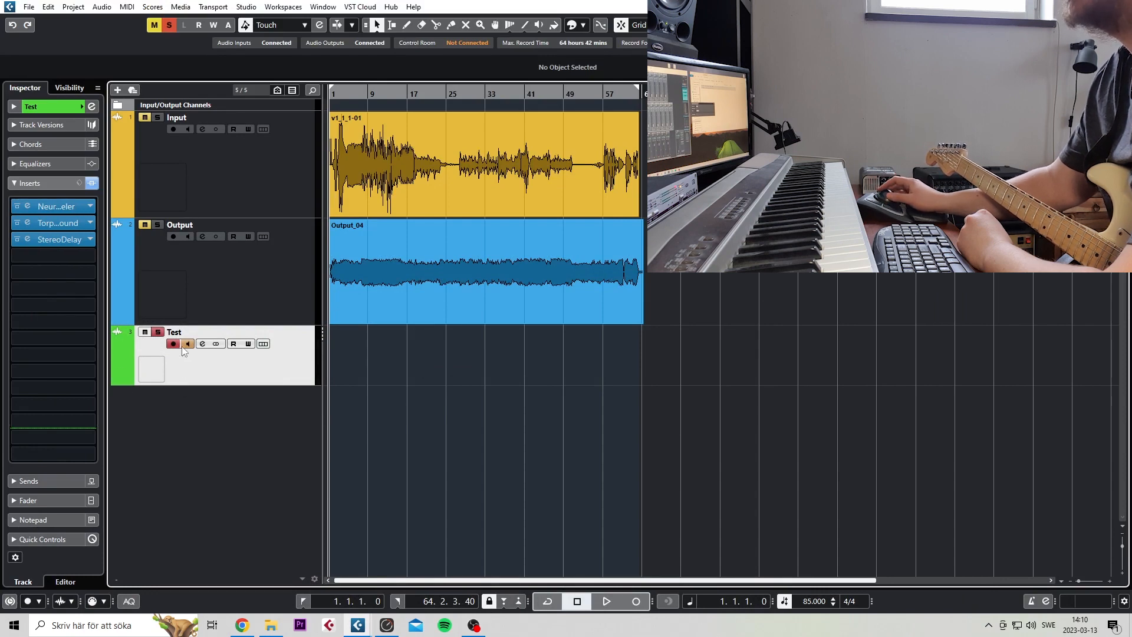
left_click(27, 206)
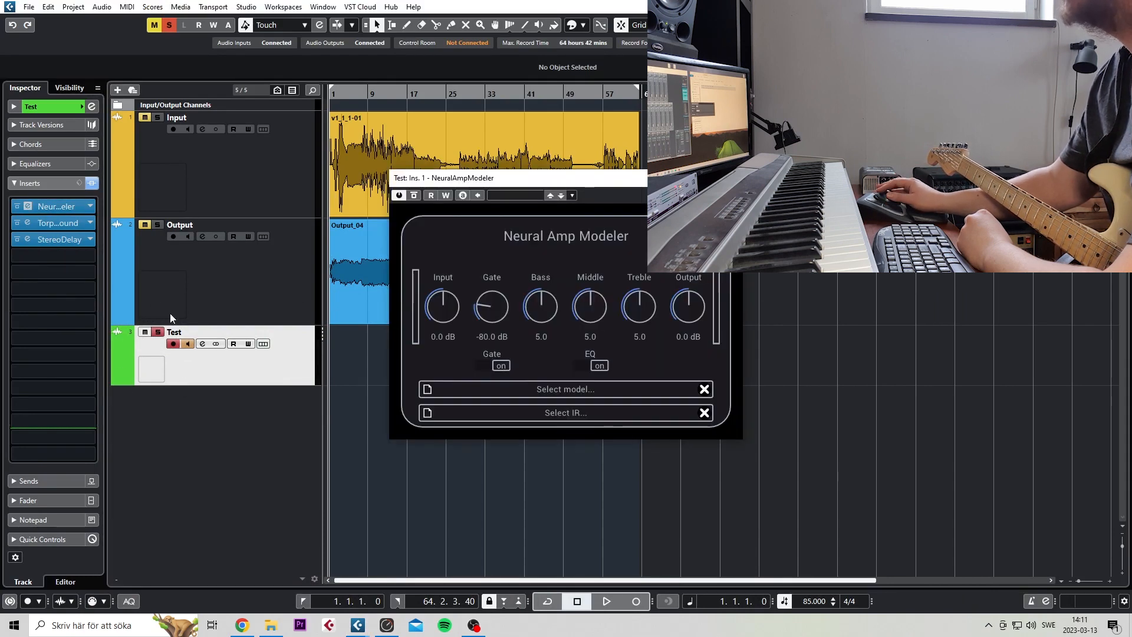
left_click_drag(519, 189, 573, 220)
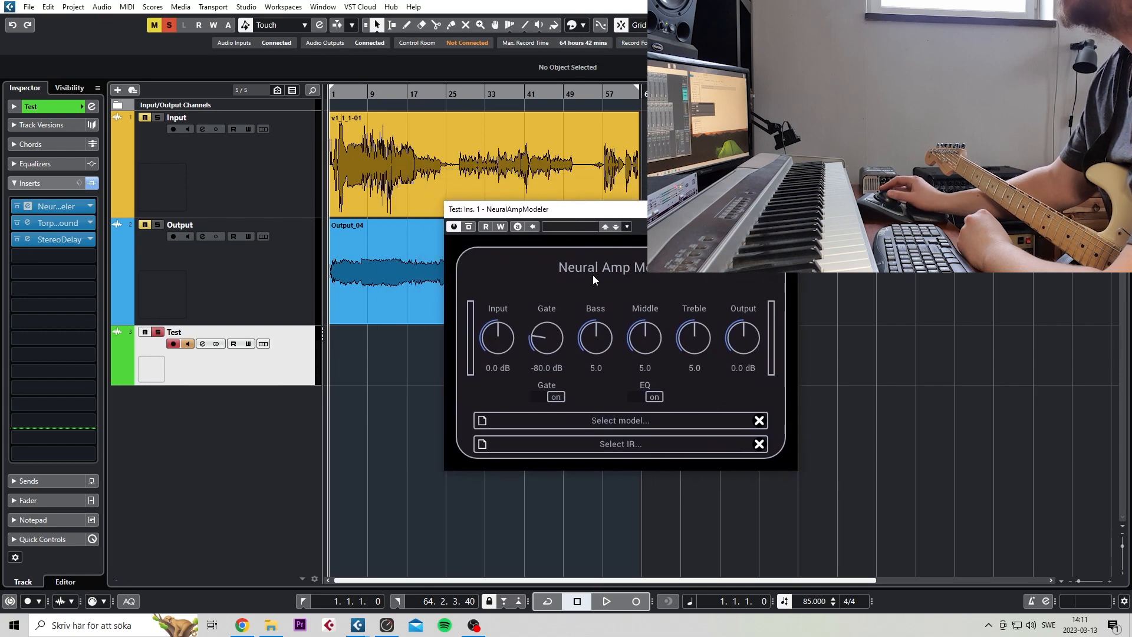
left_click(482, 421)
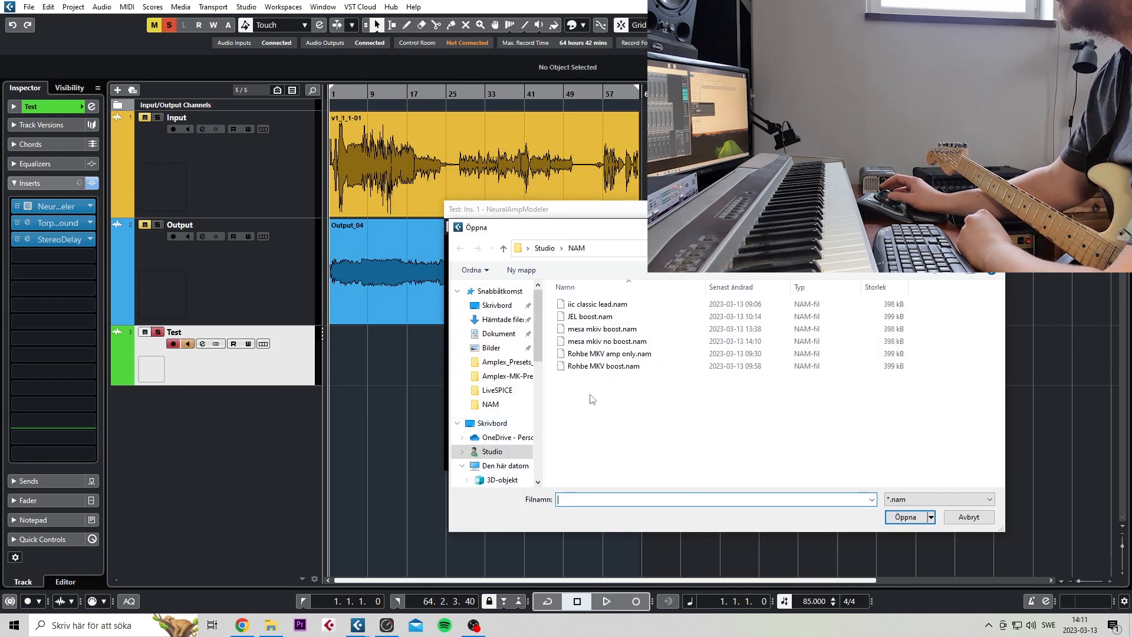
double_click(609, 341)
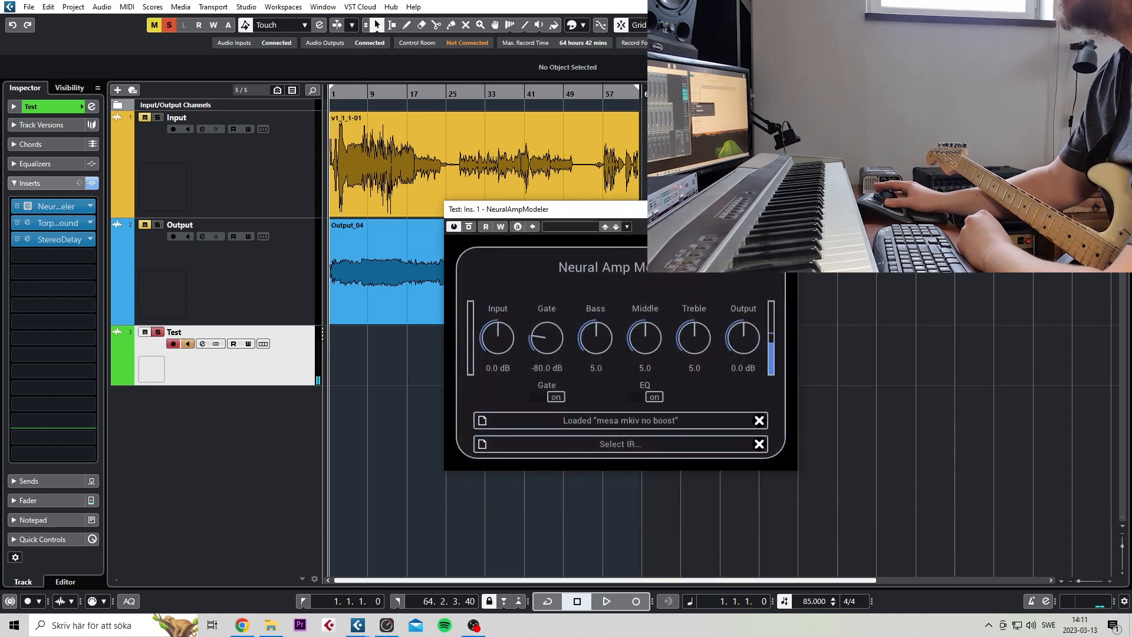
left_click(785, 209)
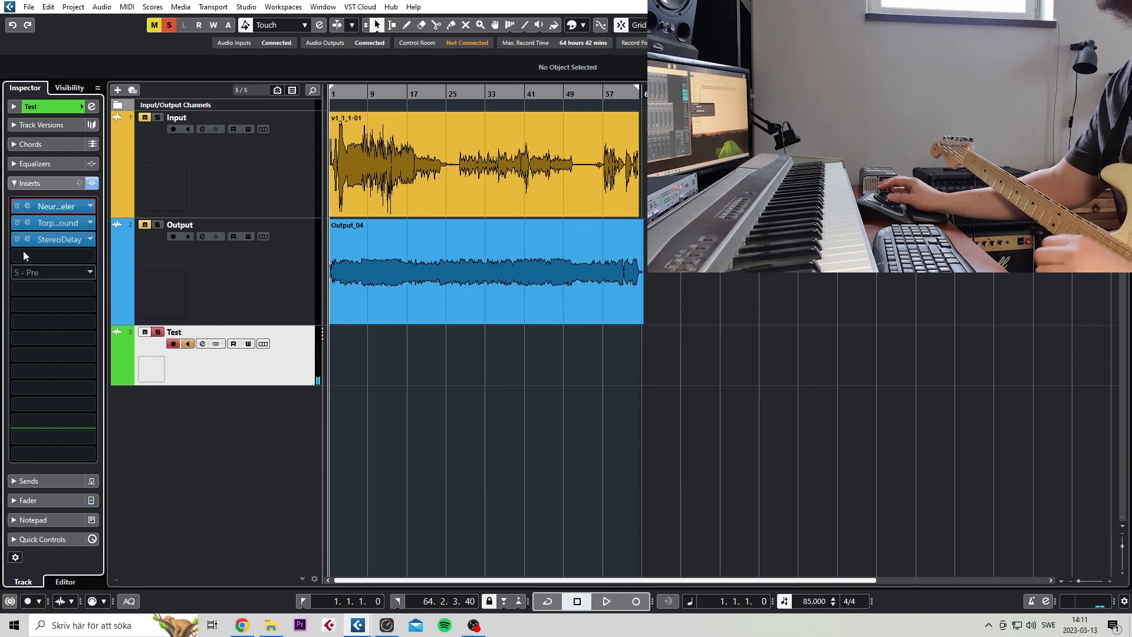
left_click(28, 206)
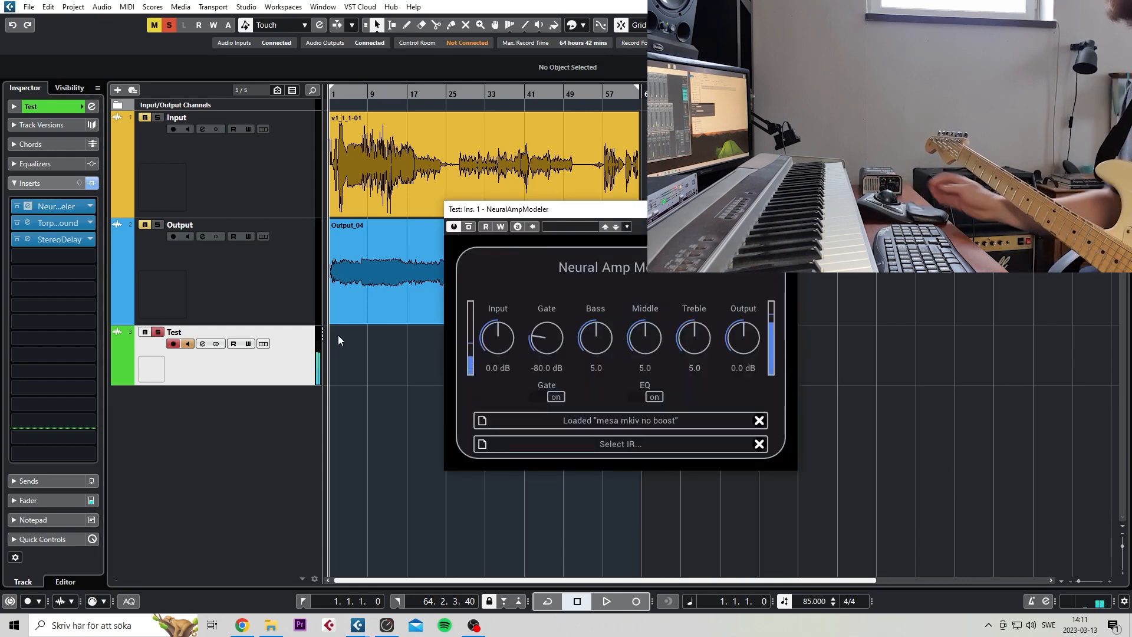